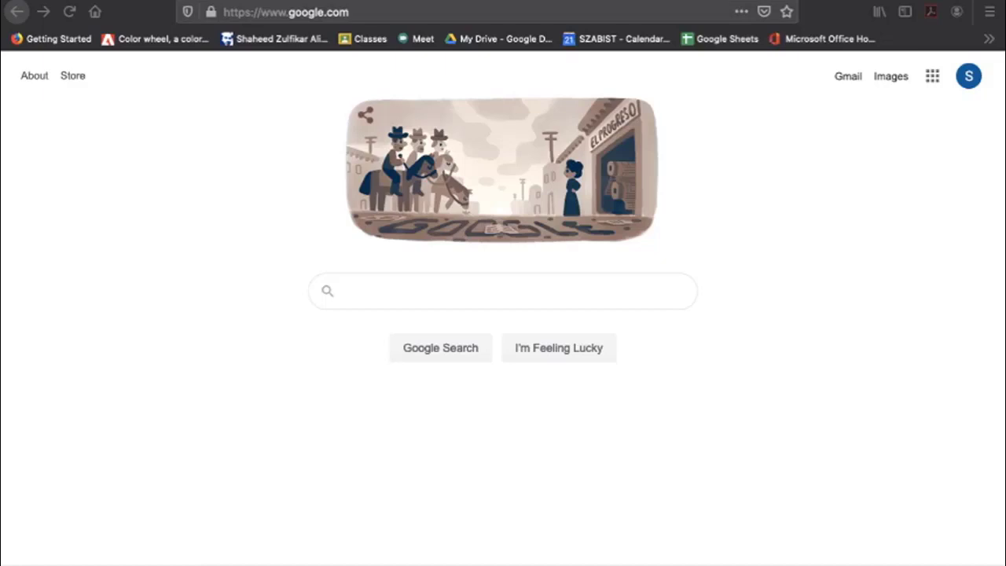
Search Google for "google classroom" and open the Google Classroom site.
left_click(968, 76)
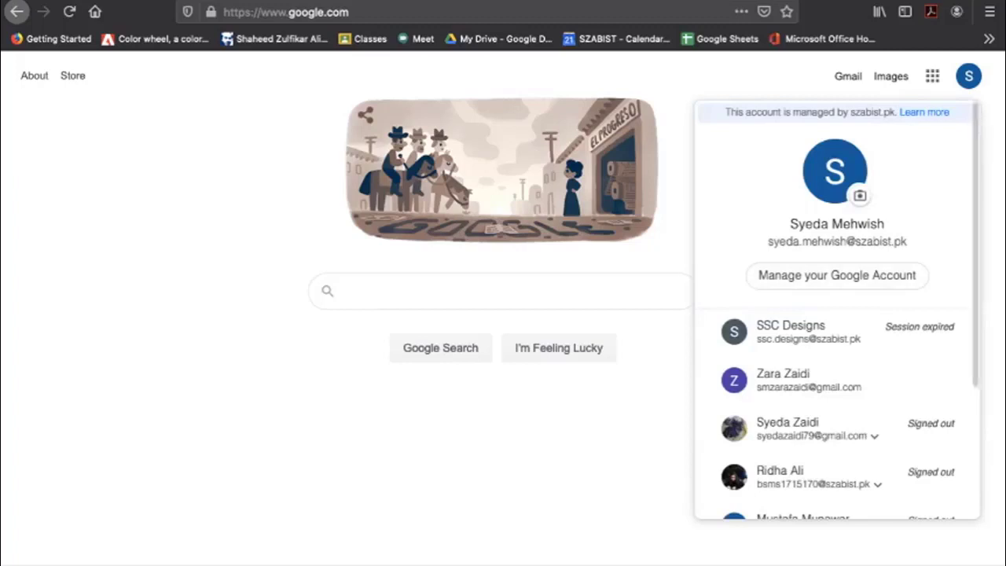
left_click(967, 76)
left_click(502, 291)
type("g")
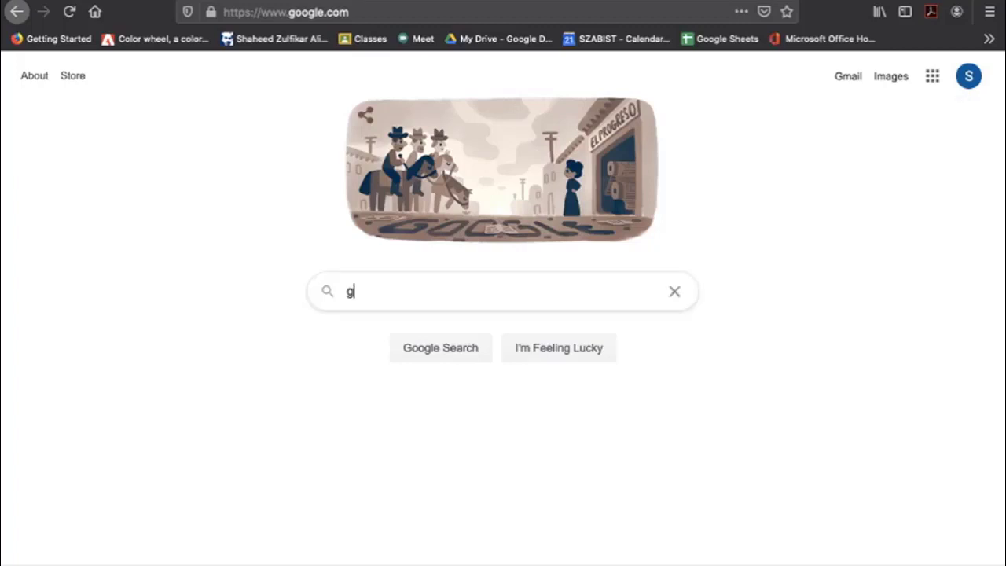
type("oogle classroom")
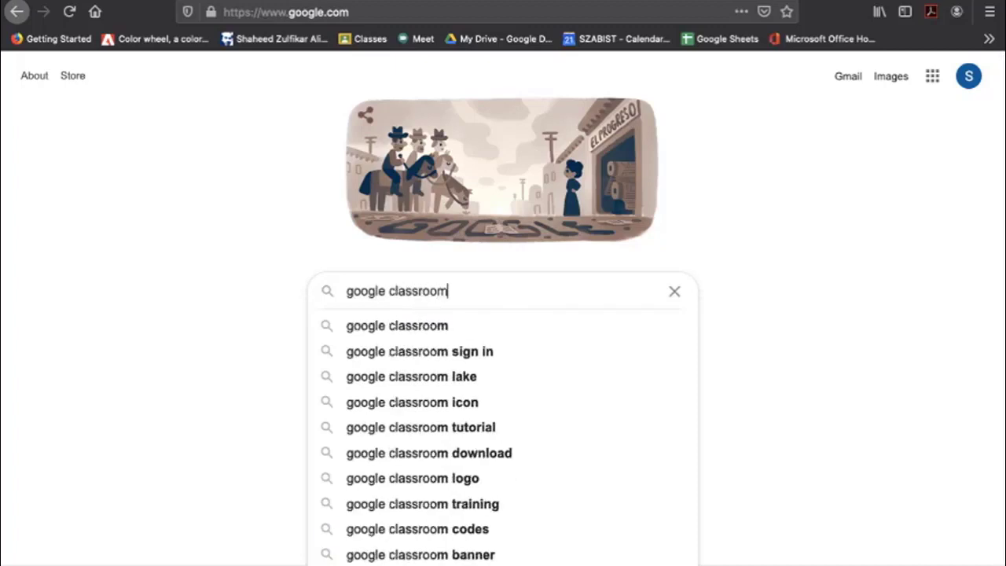
key("Return")
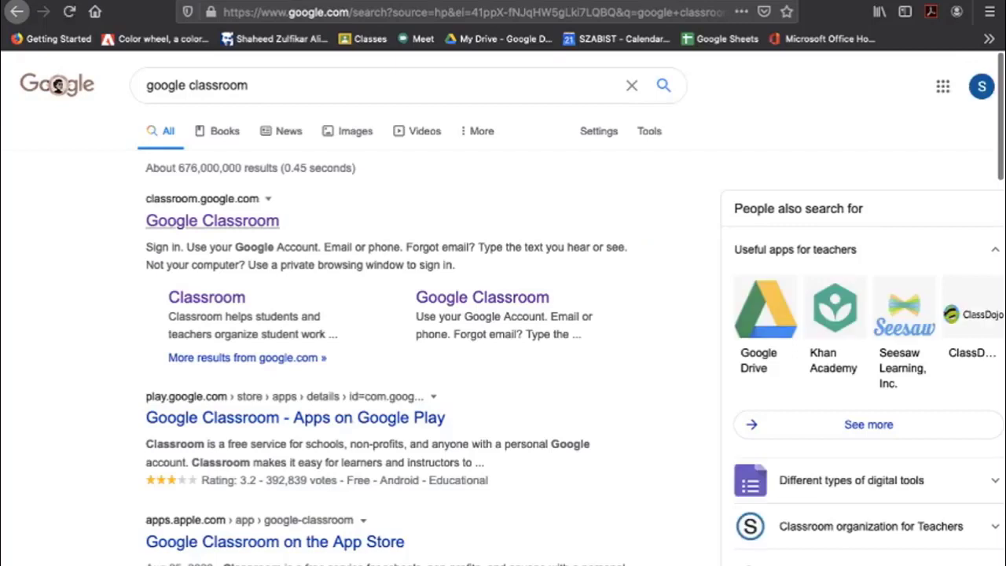
left_click(212, 221)
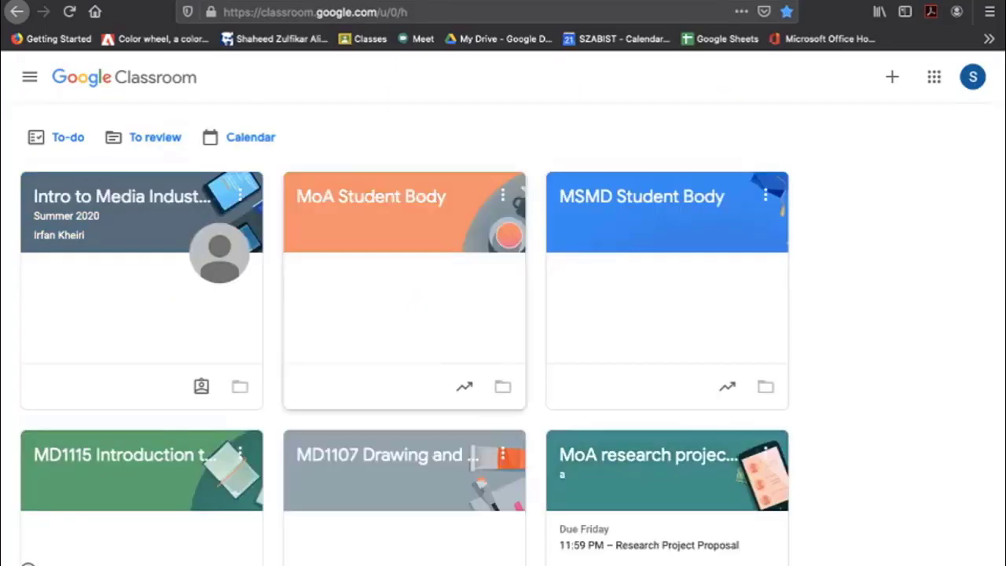
Start a new class named "Design practices II" with section C.
scroll(28, 561, "down", 8)
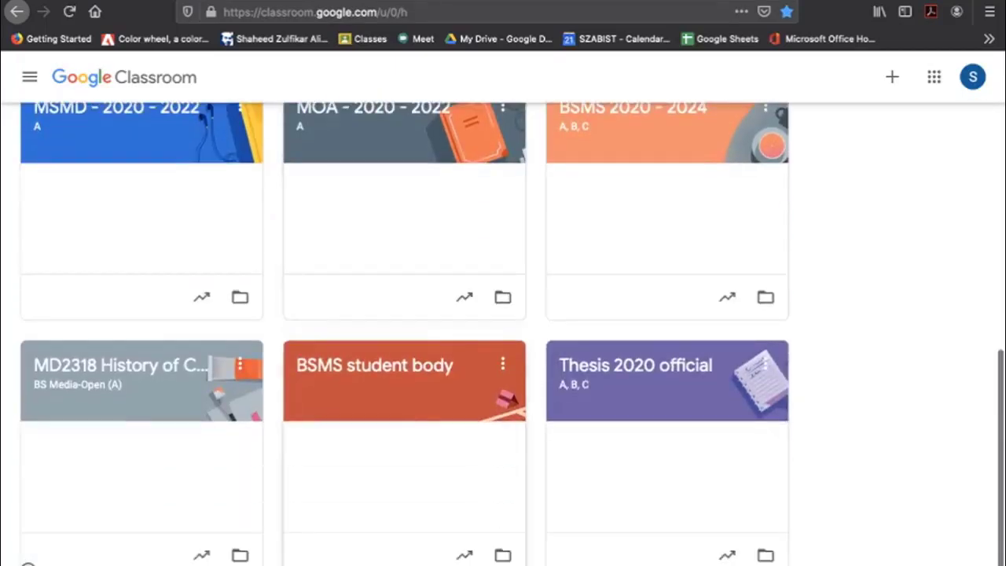
scroll(28, 562, "up", 8)
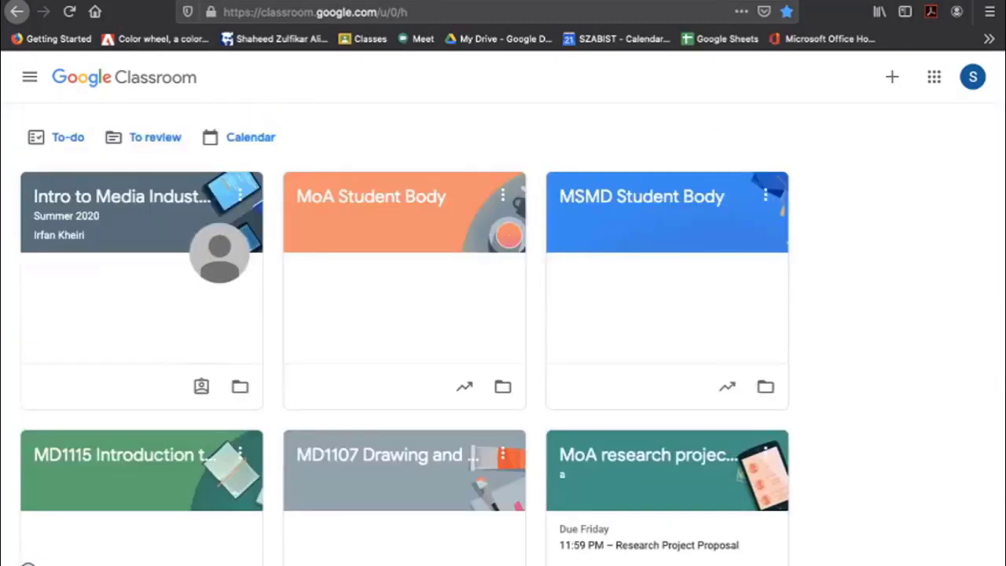
left_click(892, 77)
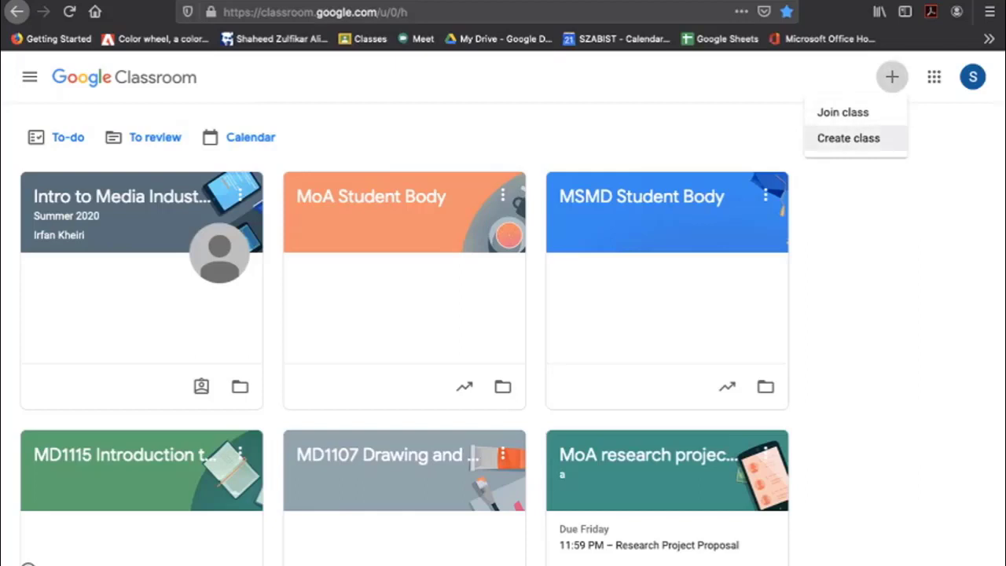
left_click(848, 137)
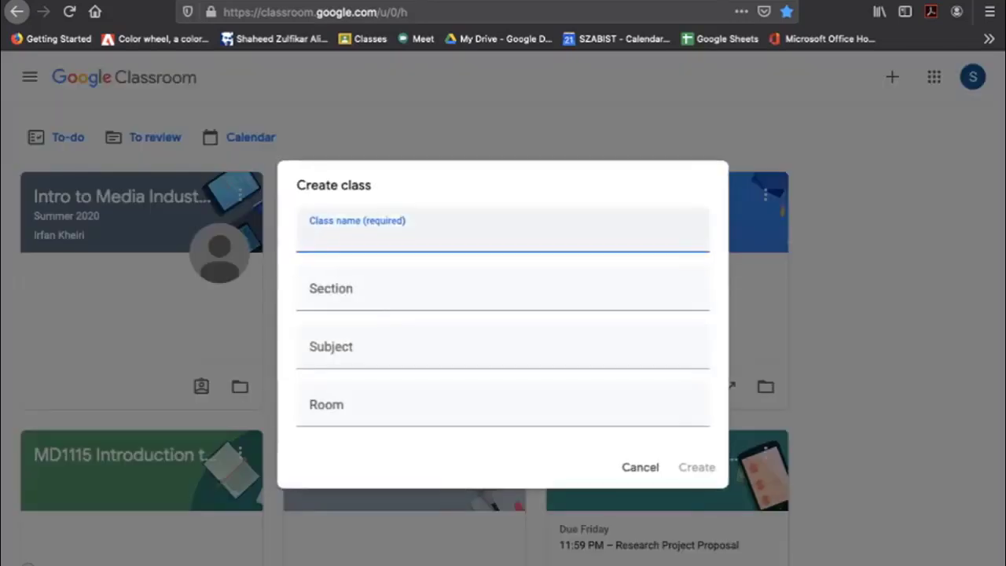
type("Design")
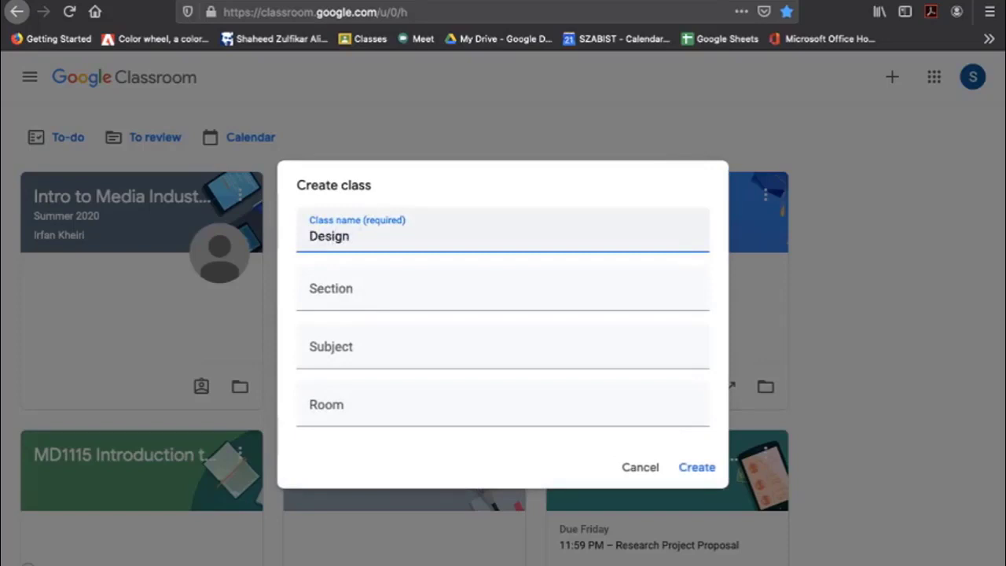
type(" practices II")
left_click(356, 290)
type("C")
key("Tab")
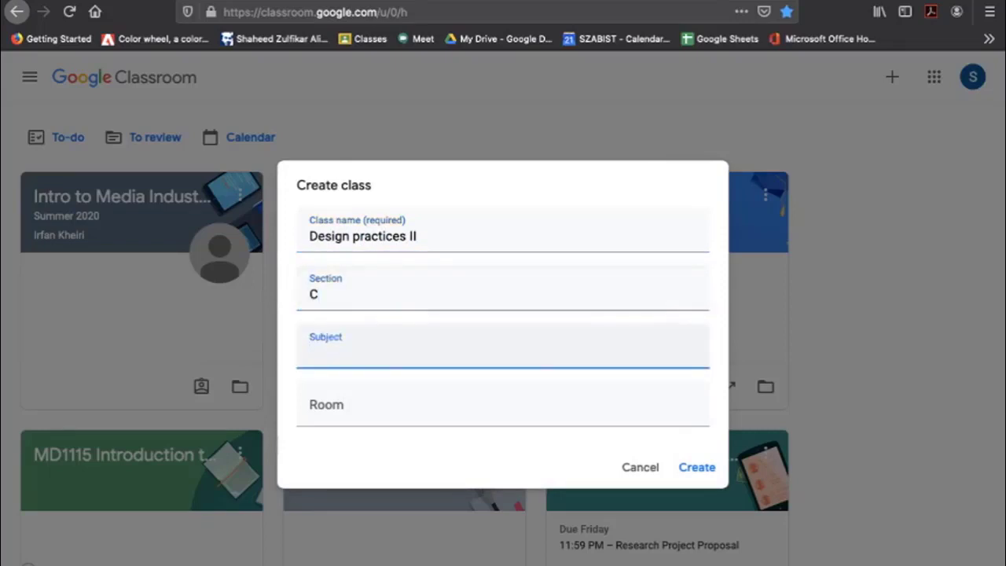
Set the subject to "Graphic design" and the room to "lab 5", and create the class.
type("Graphic design")
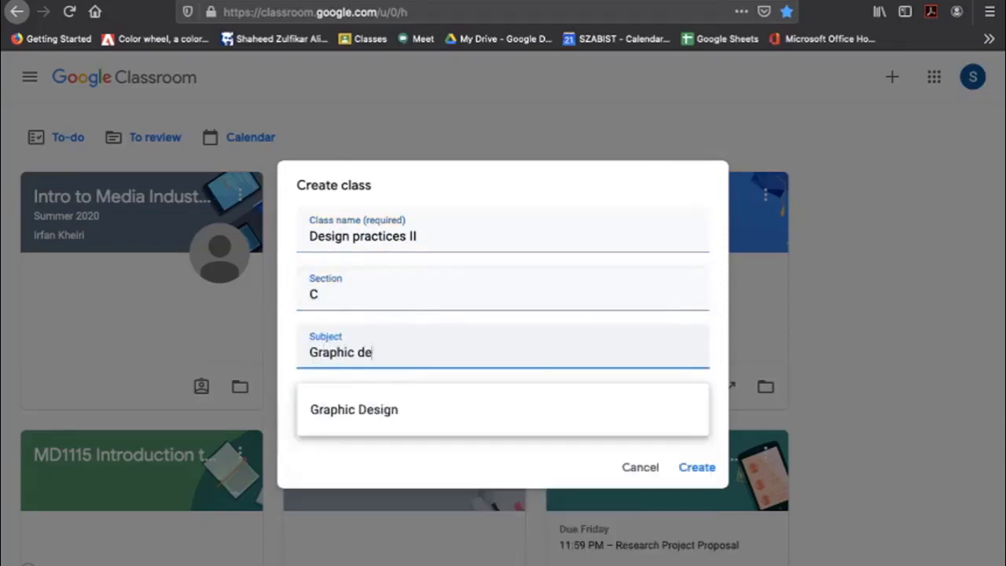
left_click(358, 405)
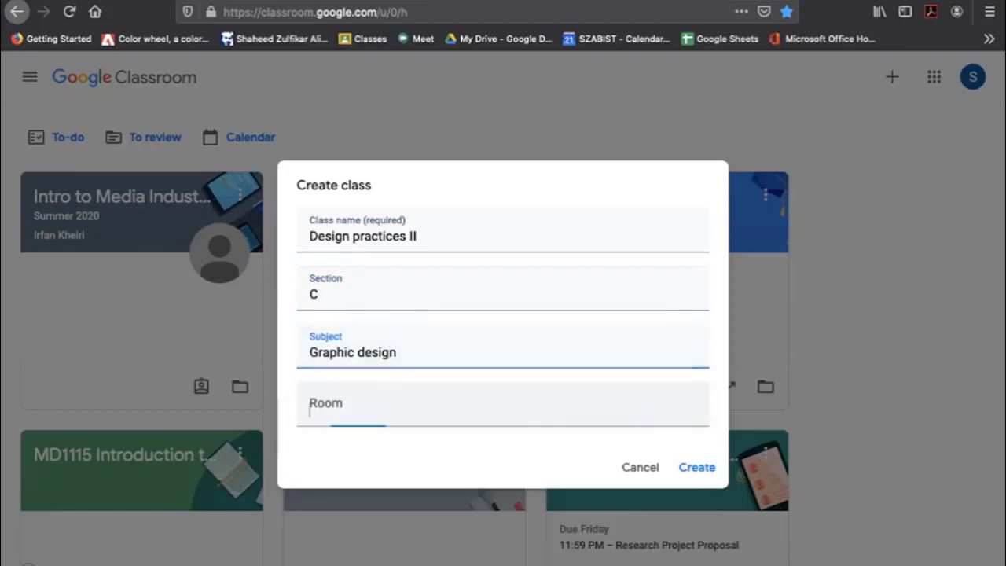
type("lab 5")
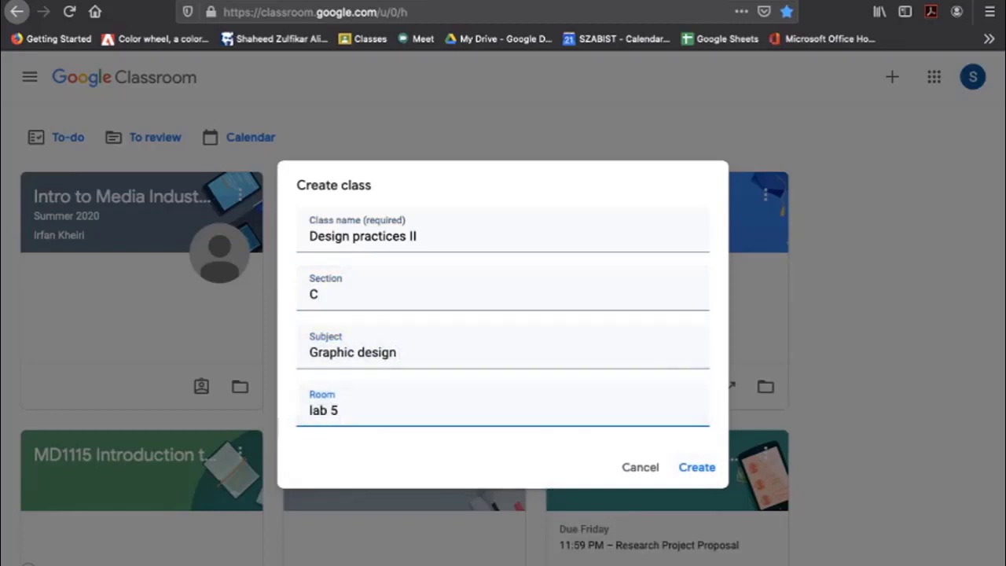
left_click(697, 467)
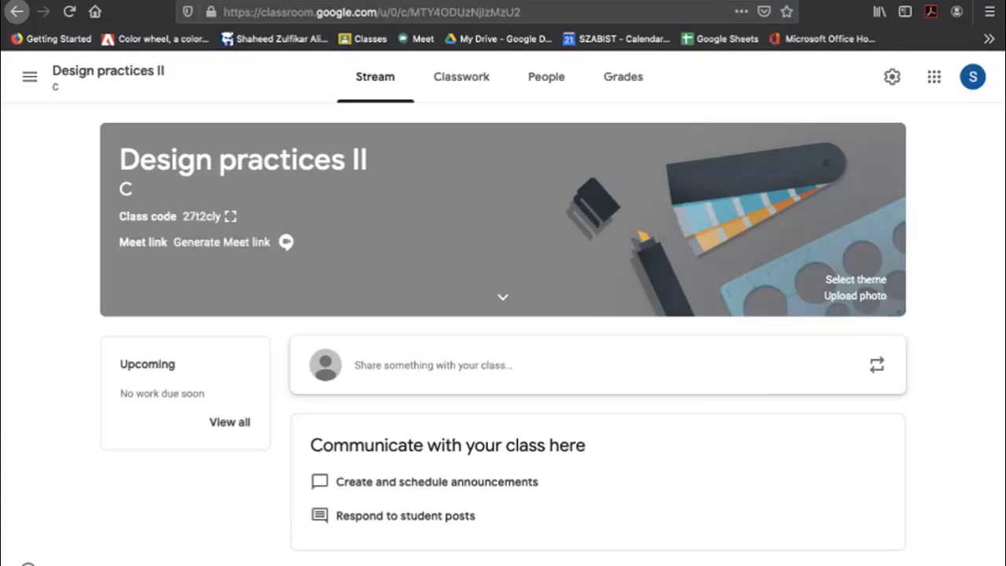
Display the enlarged class code and copy the class invite link.
left_click_drag(182, 216, 211, 216)
left_click(230, 216)
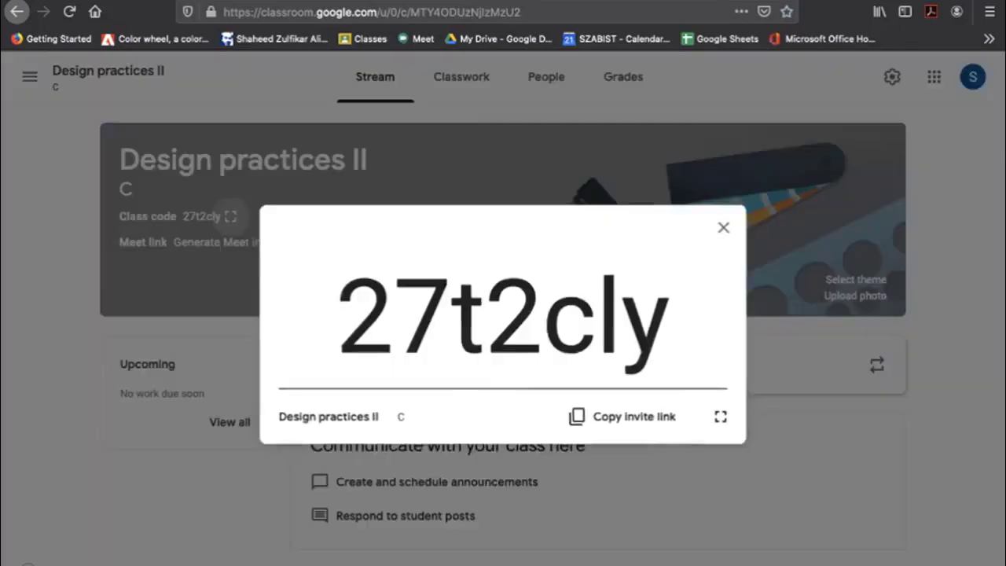
left_click_drag(336, 321, 670, 323)
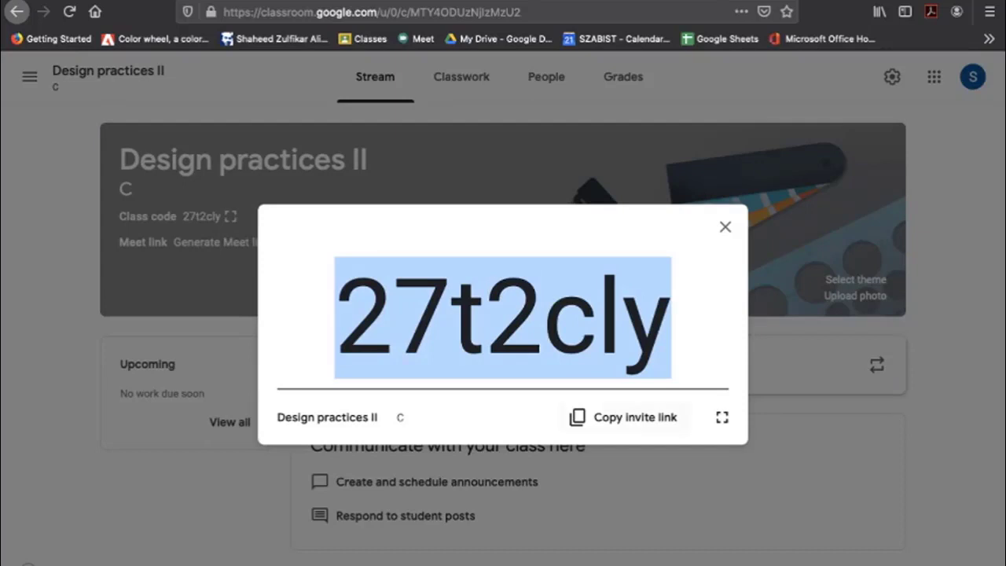
left_click(623, 417)
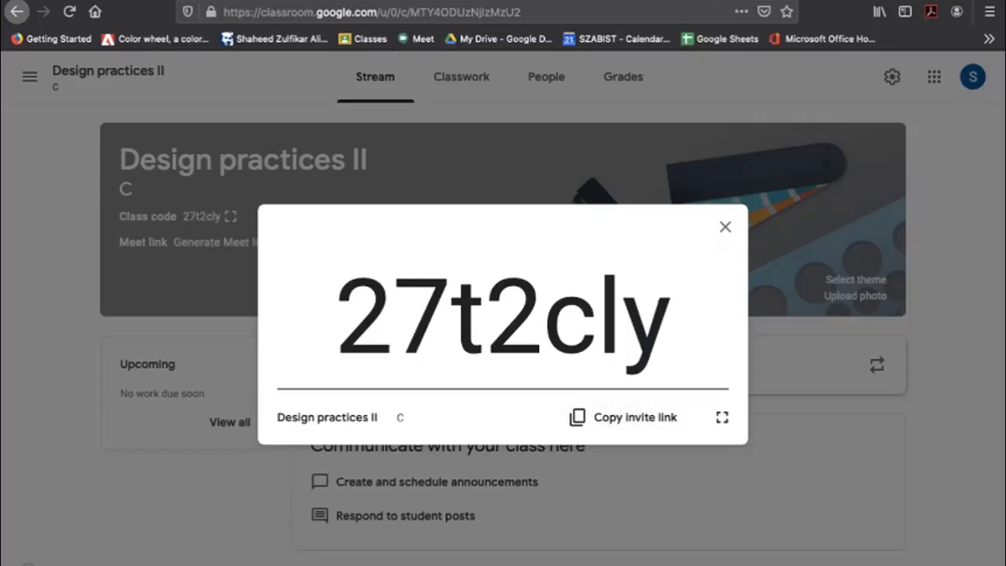
left_click(725, 227)
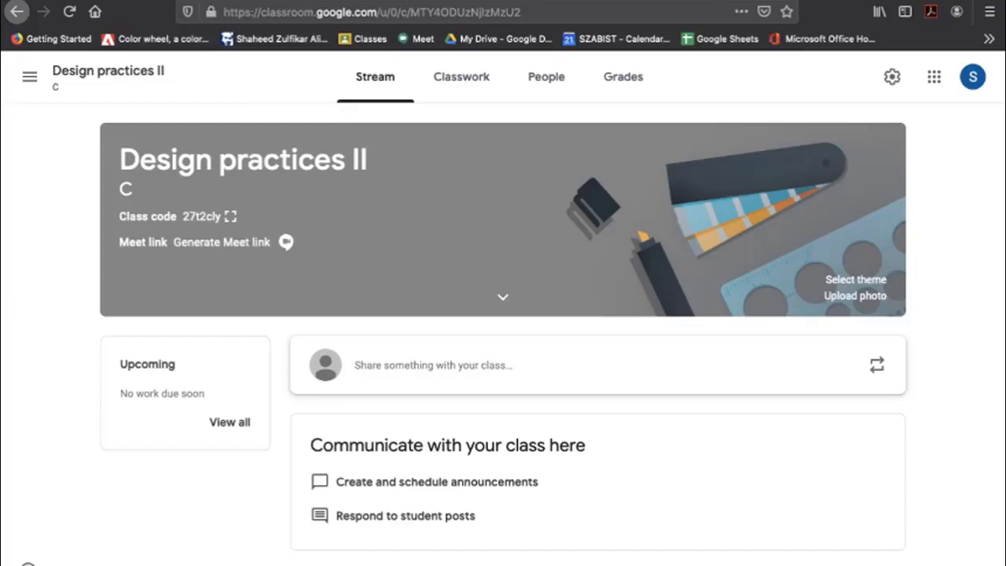
Start a new assignment for the class and title it "project 1".
left_click(461, 76)
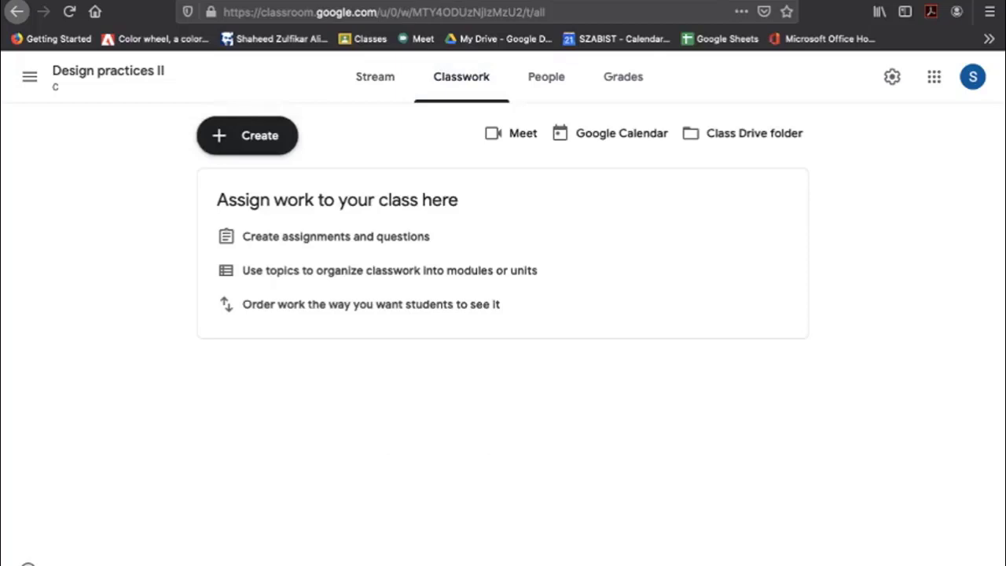
left_click(248, 135)
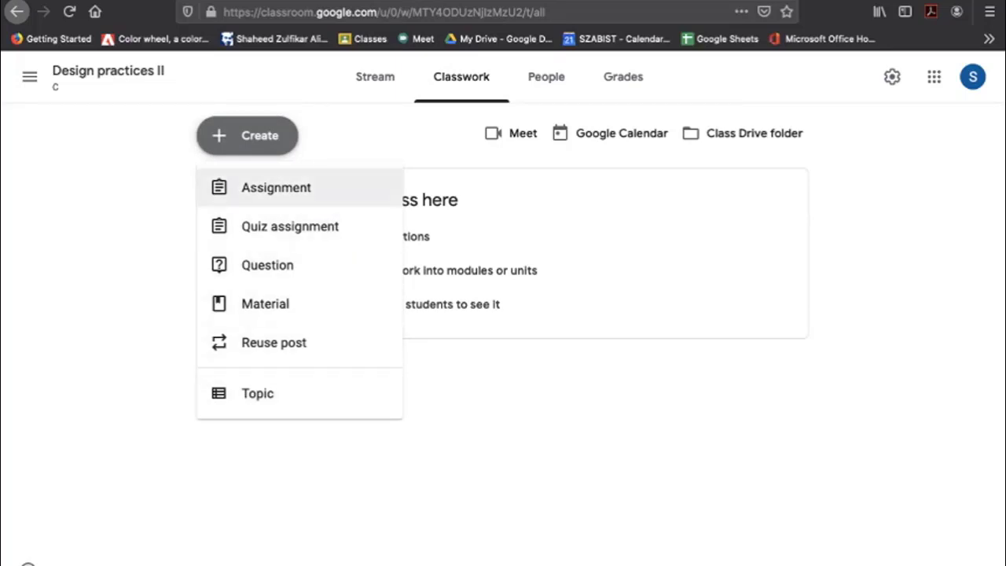
left_click(276, 187)
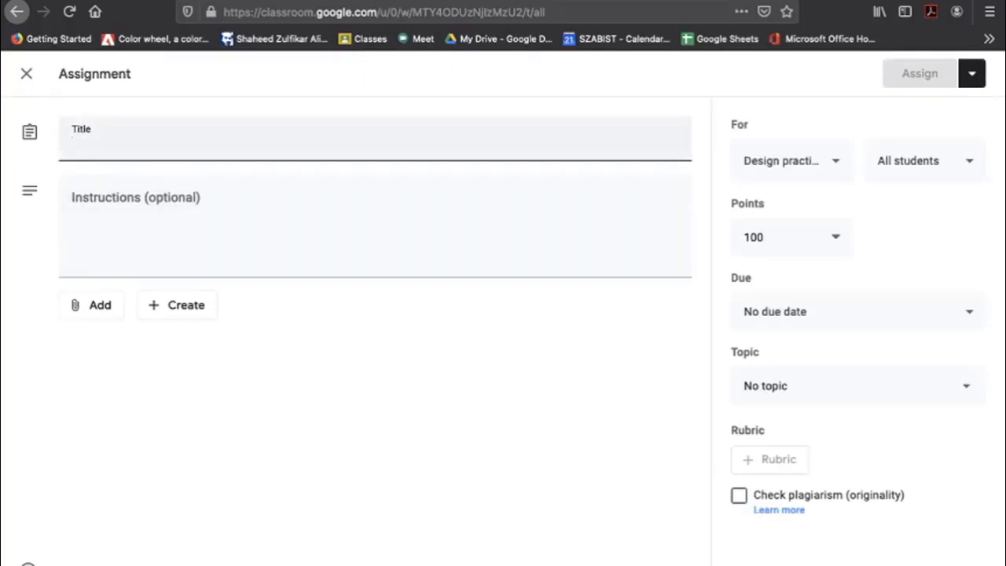
type("project 1")
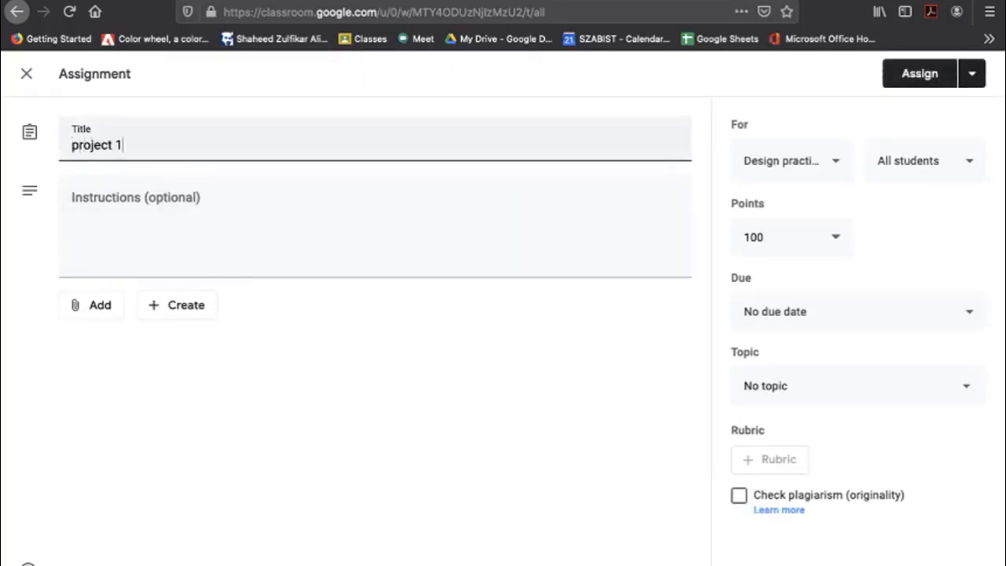
left_click(375, 225)
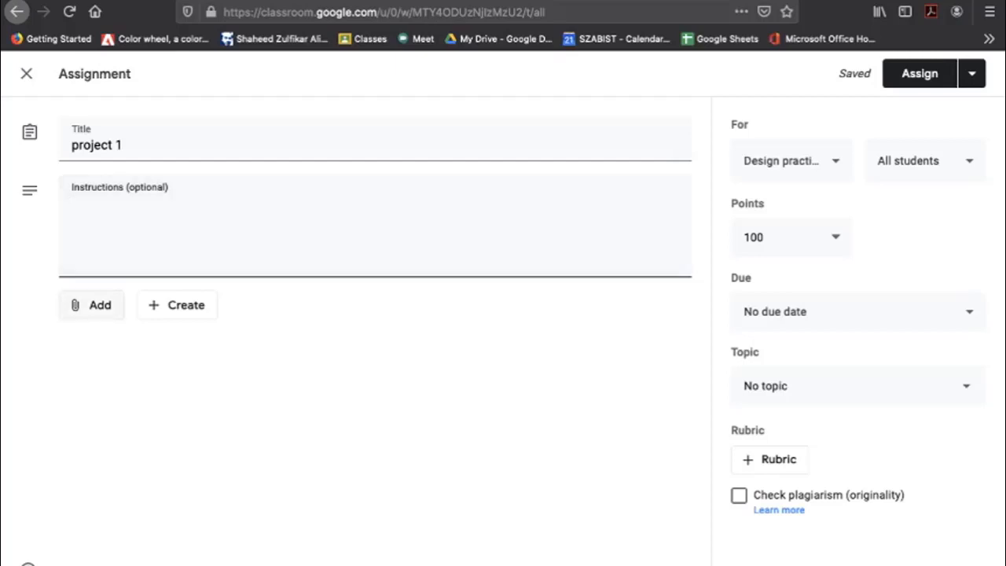
Examine the assignment's attachment sources, student selection and the list of classes it can be posted to.
left_click(108, 306)
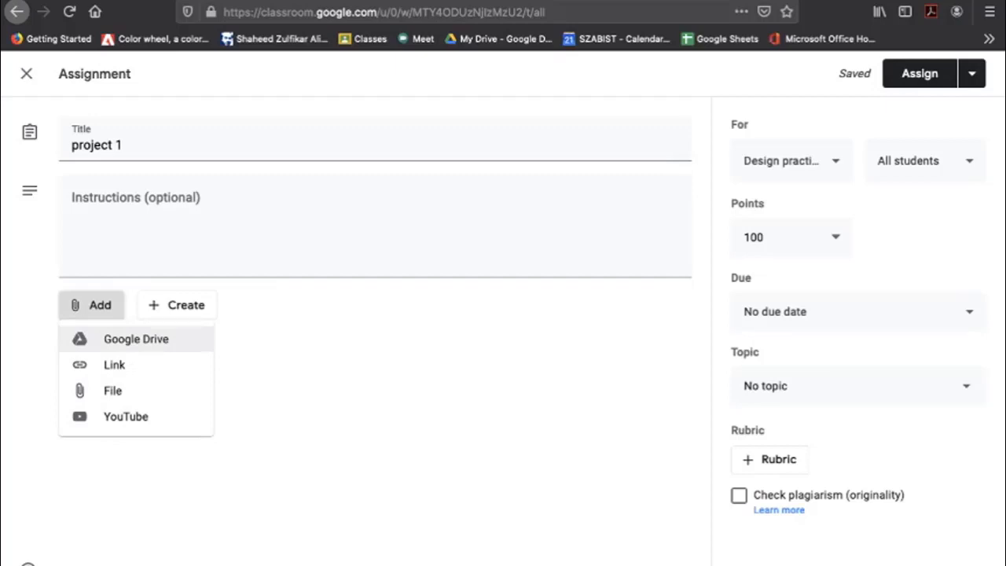
key("Escape")
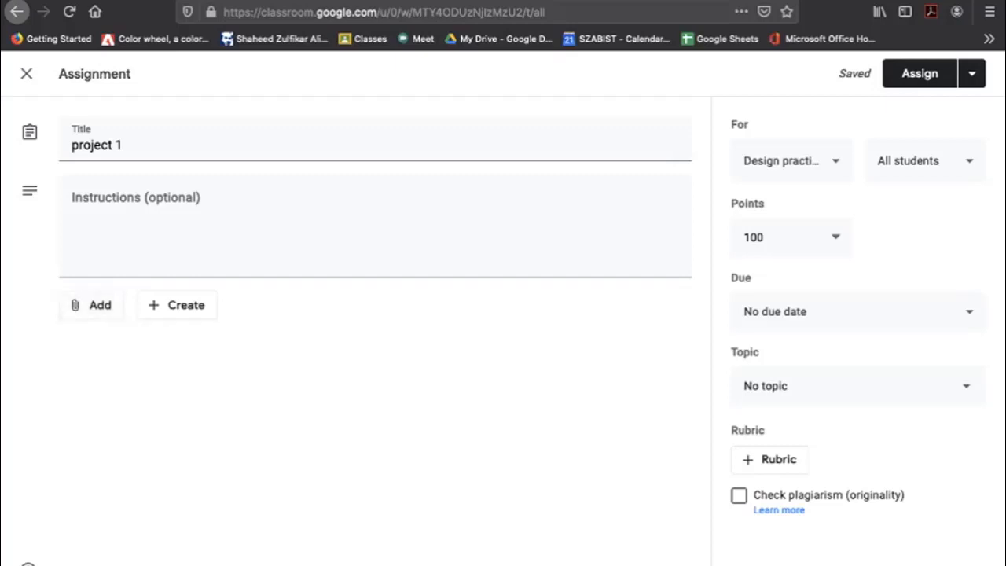
left_click(924, 161)
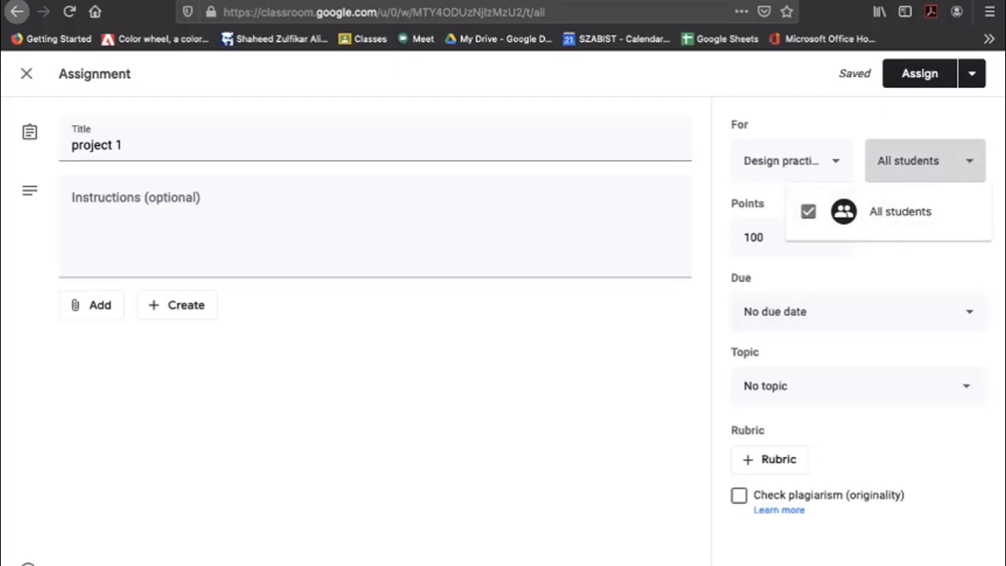
key("Escape")
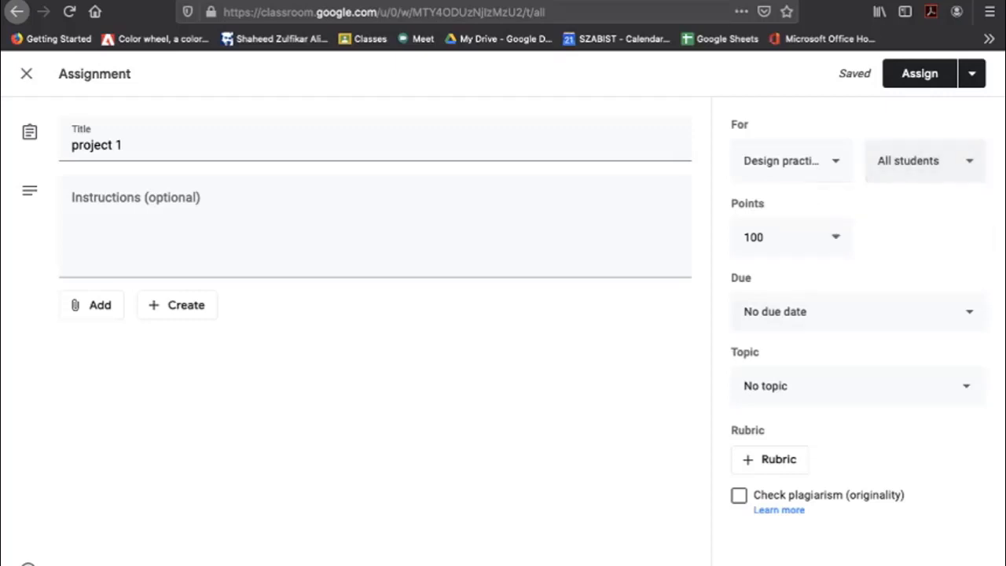
left_click(834, 161)
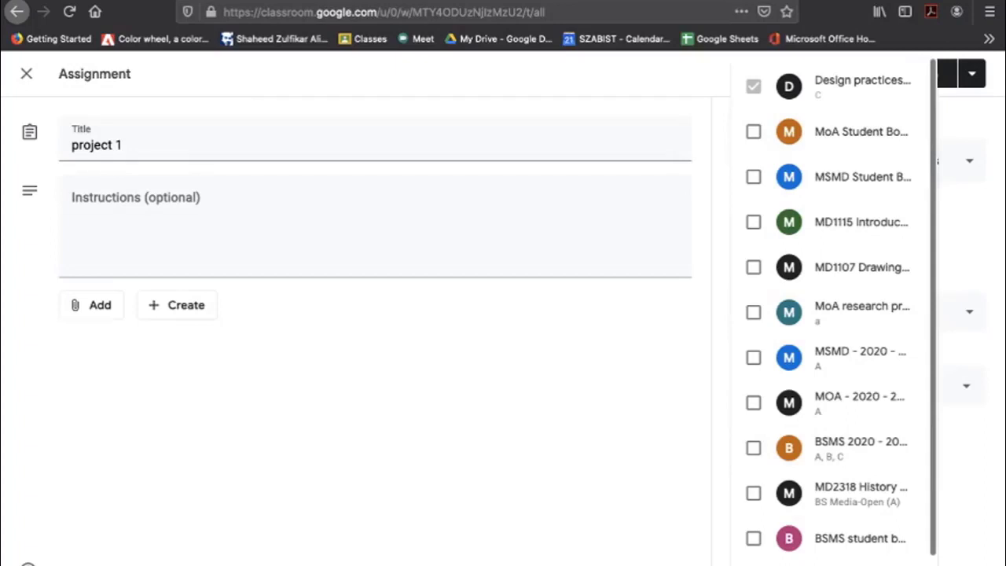
key("Escape")
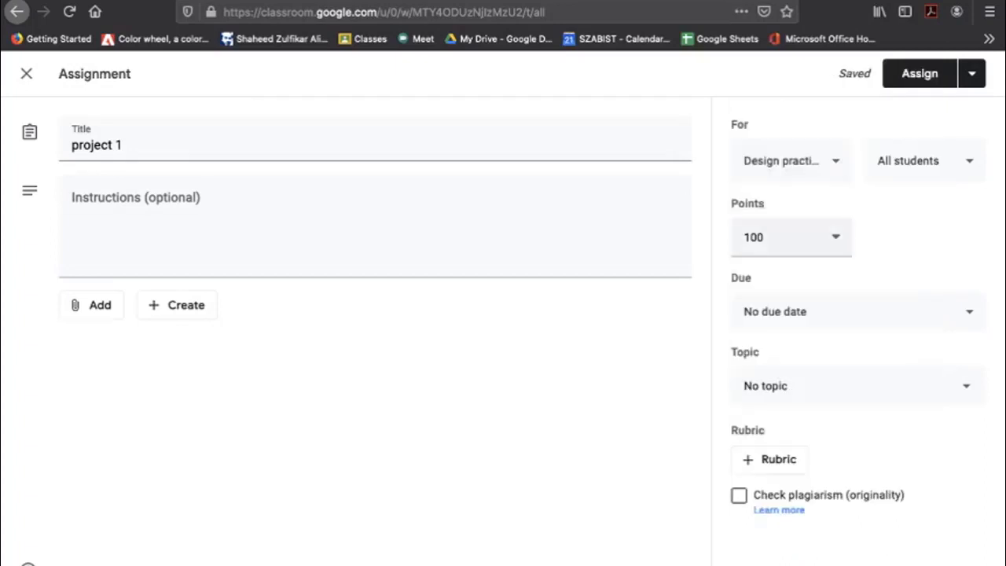
Set the assignment's points to 10 and its due date to Sep 30, 2020 at 11:59 PM.
double_click(761, 237)
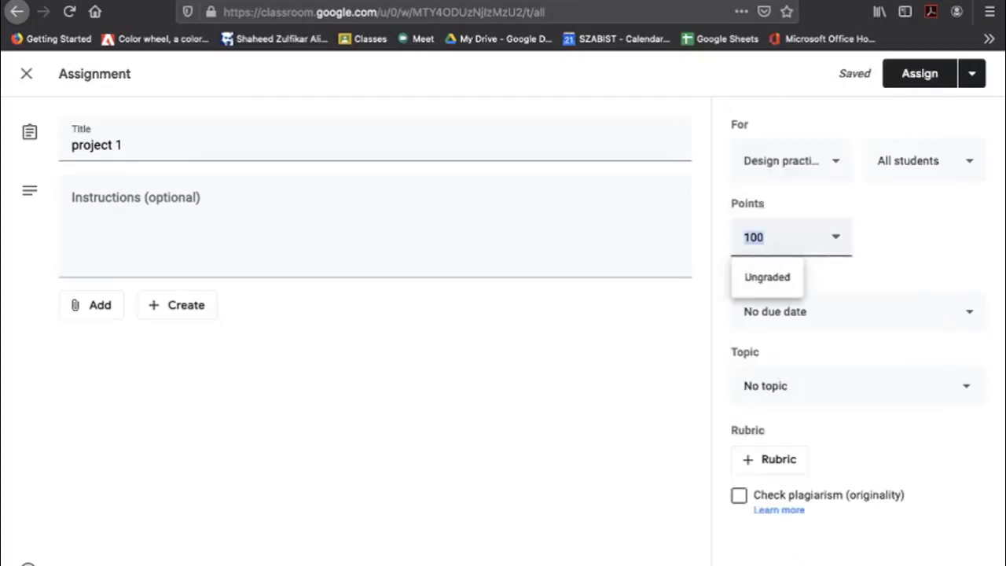
type("10")
left_click(858, 312)
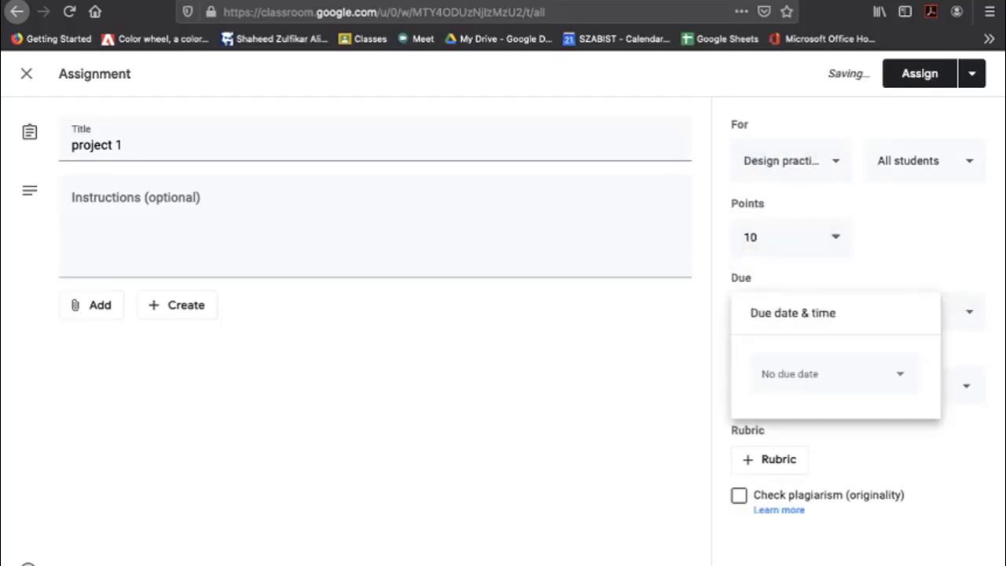
left_click(839, 374)
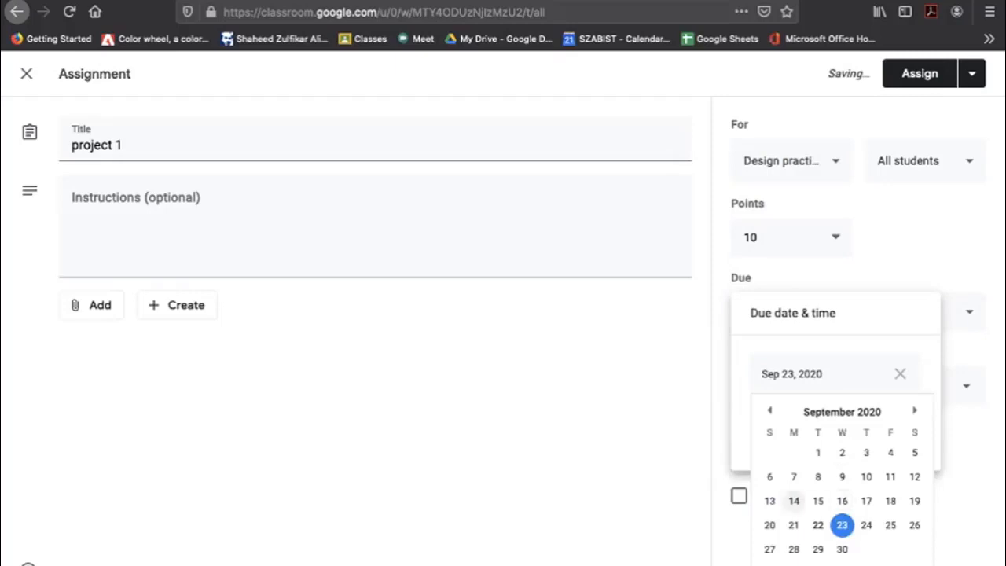
left_click(842, 549)
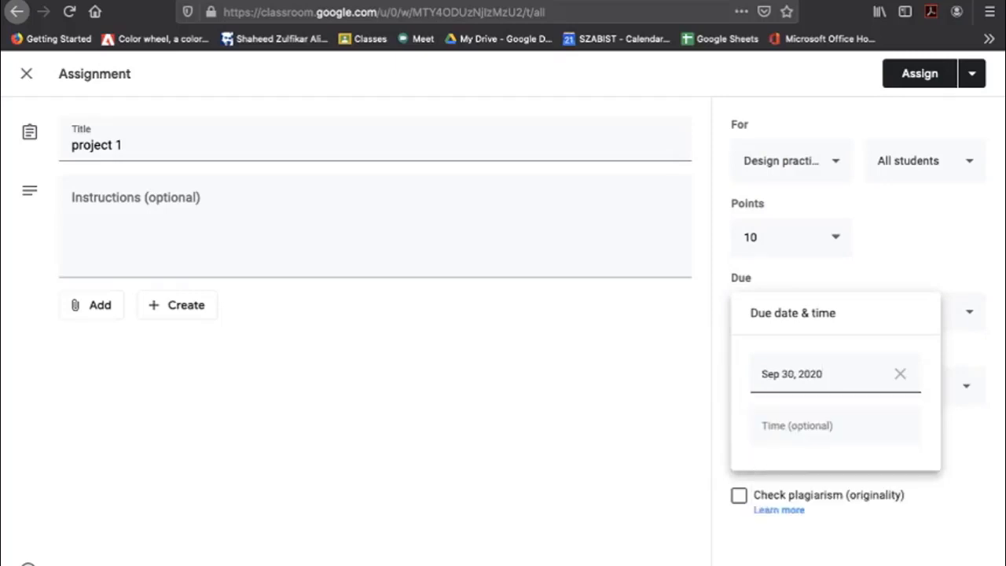
left_click(817, 425)
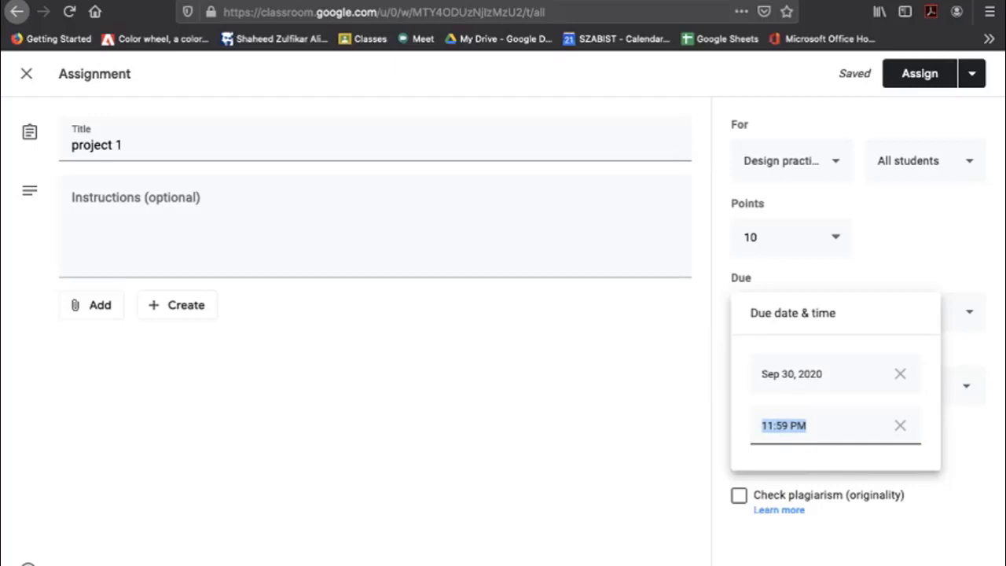
key("Escape")
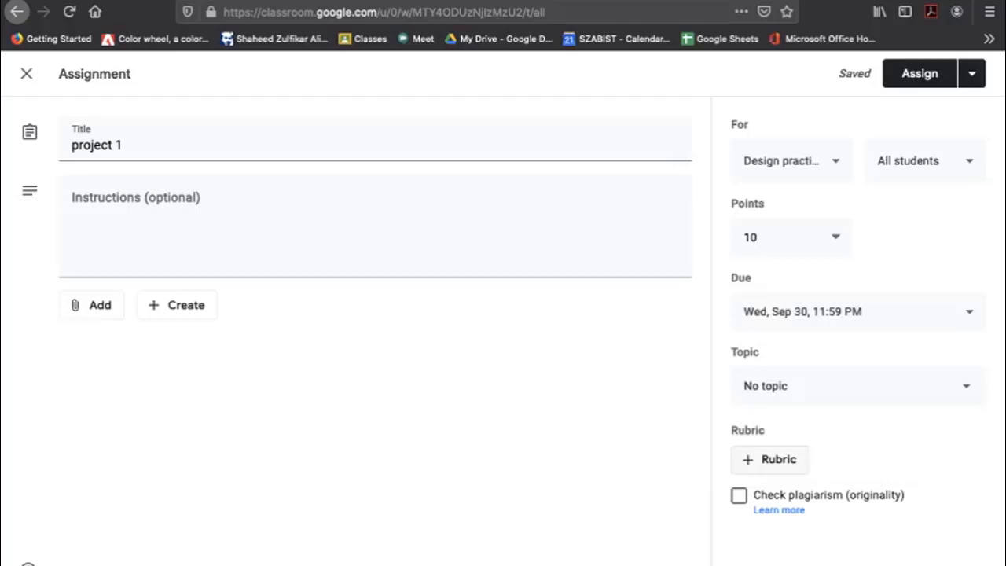
Start a new rubric for the assignment to examine its scoring and criterion fields, and discard it.
left_click(780, 460)
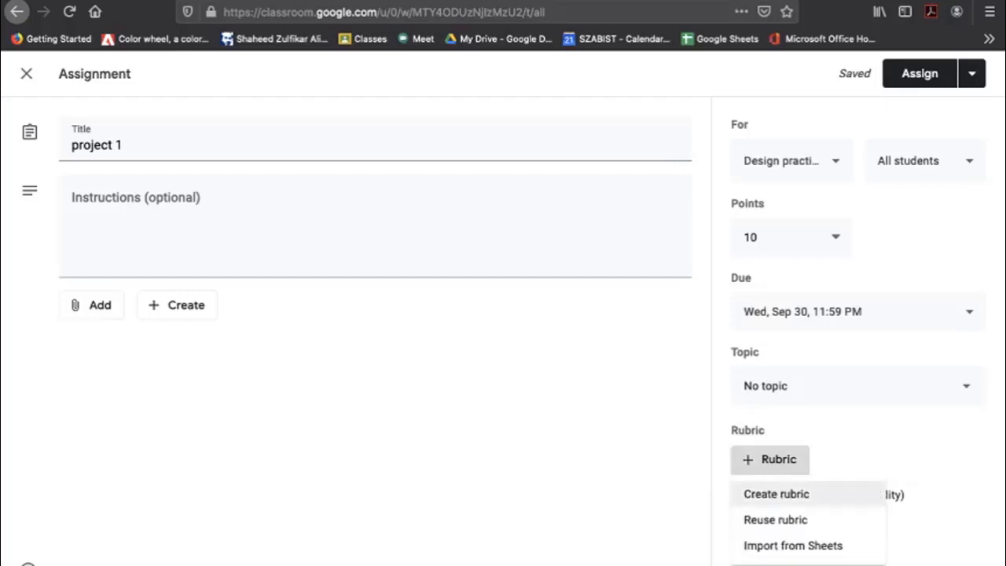
left_click(776, 493)
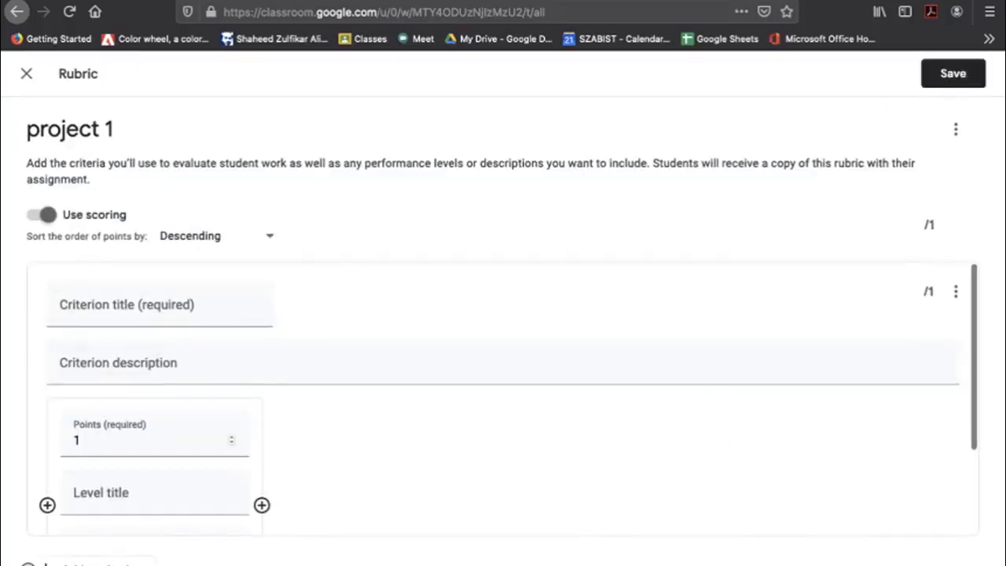
scroll(157, 330, "down", 2)
scroll(503, 398, "up", 3)
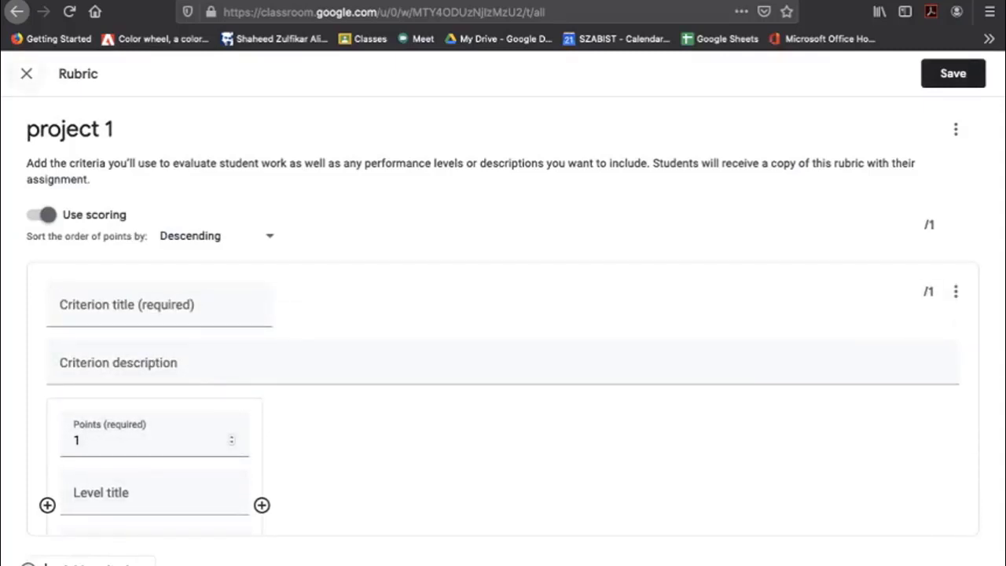
left_click(27, 74)
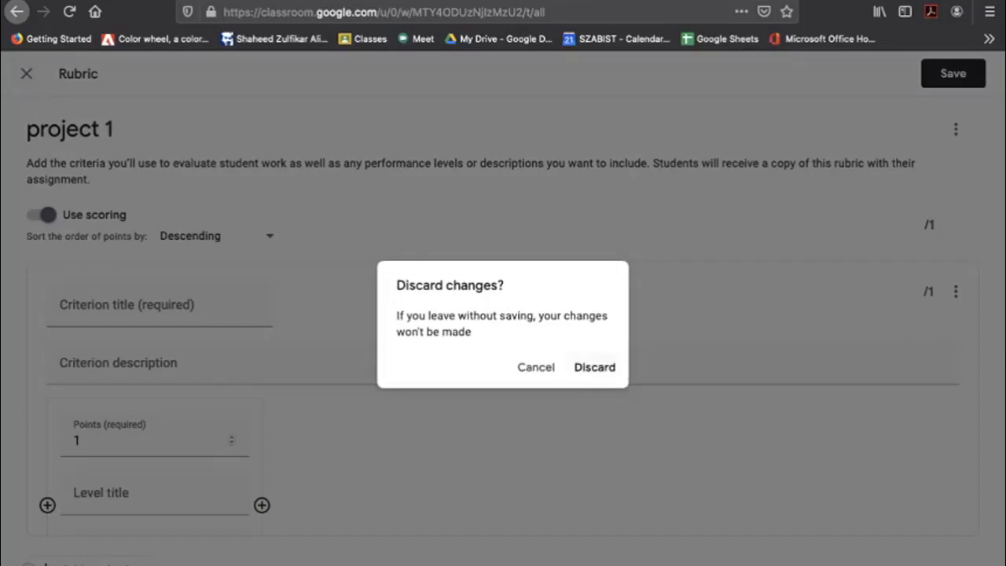
left_click(595, 367)
Check which existing rubrics can be reused for the assignment, and leave without selecting one.
left_click(769, 459)
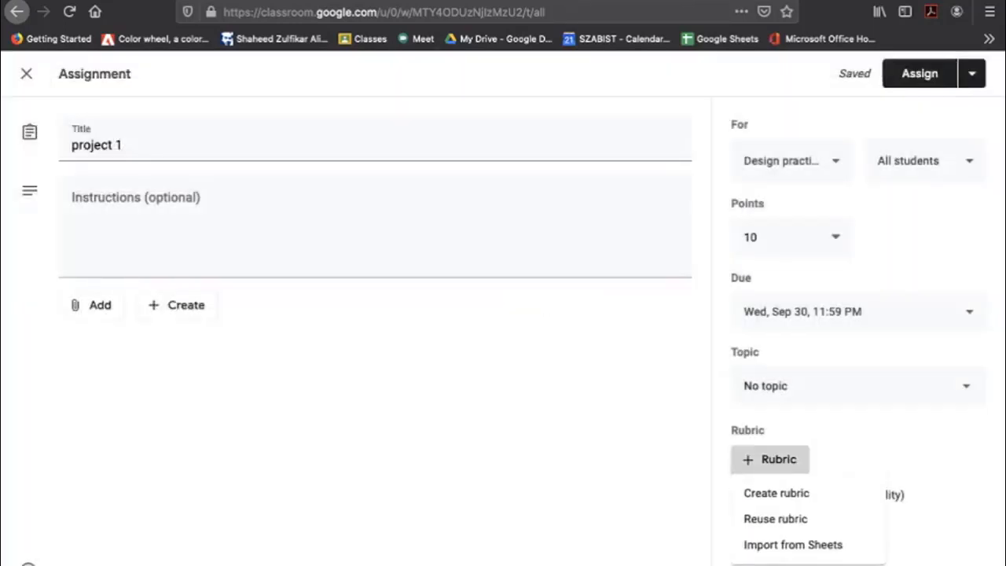
left_click(775, 518)
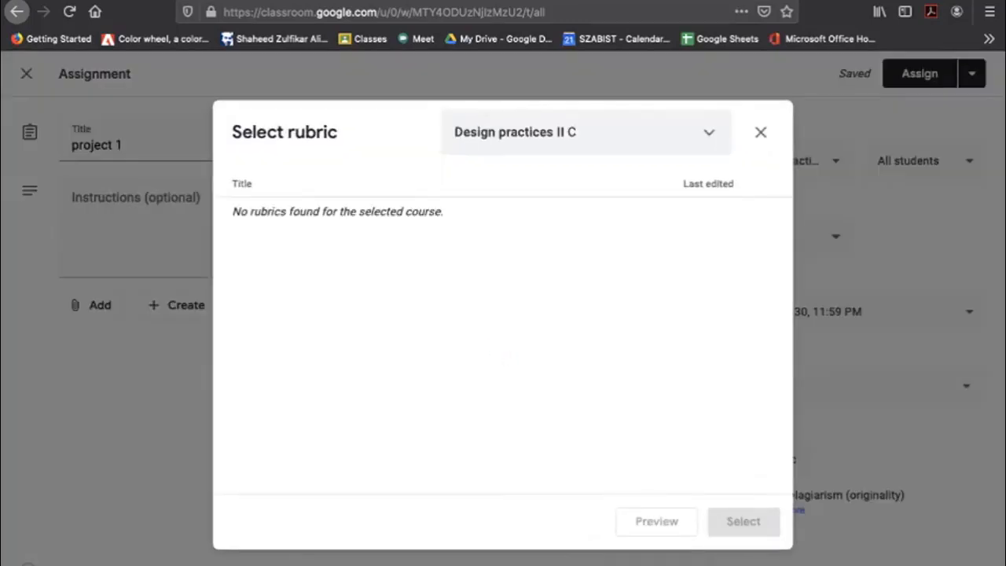
left_click(759, 132)
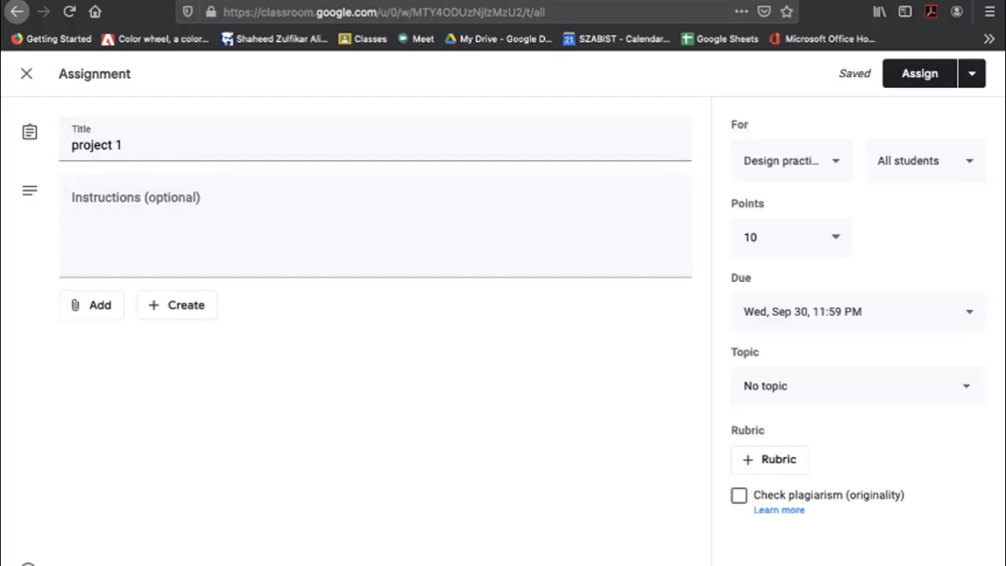
Leave "project 1" as a draft and switch to the "Thesis 2020 official" class.
left_click(25, 73)
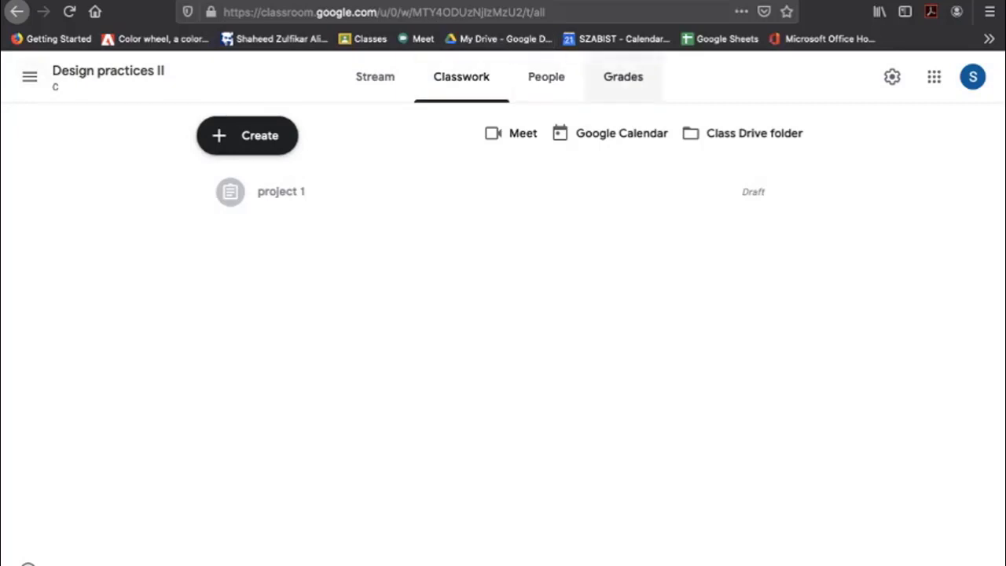
left_click(29, 76)
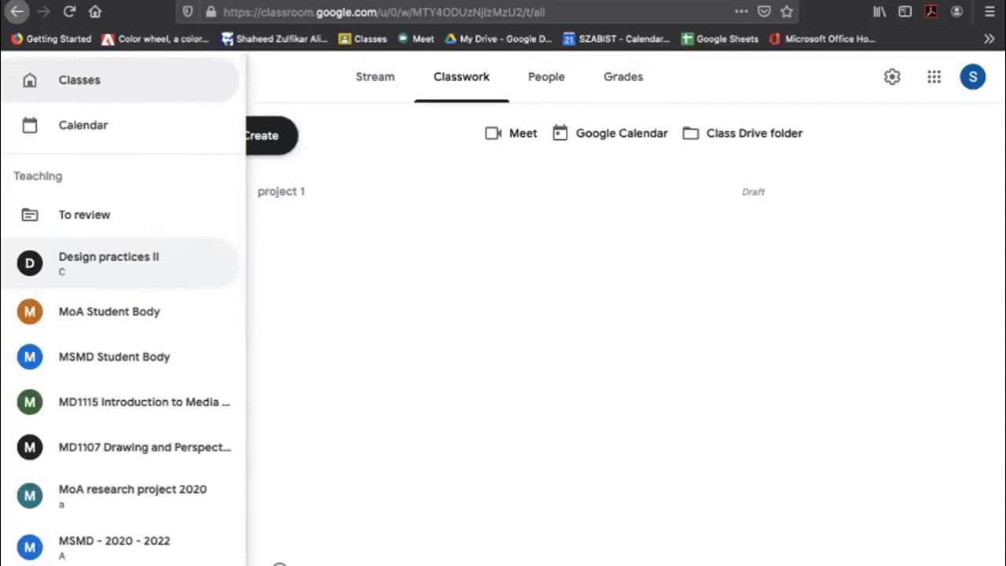
scroll(124, 314, "down", 6)
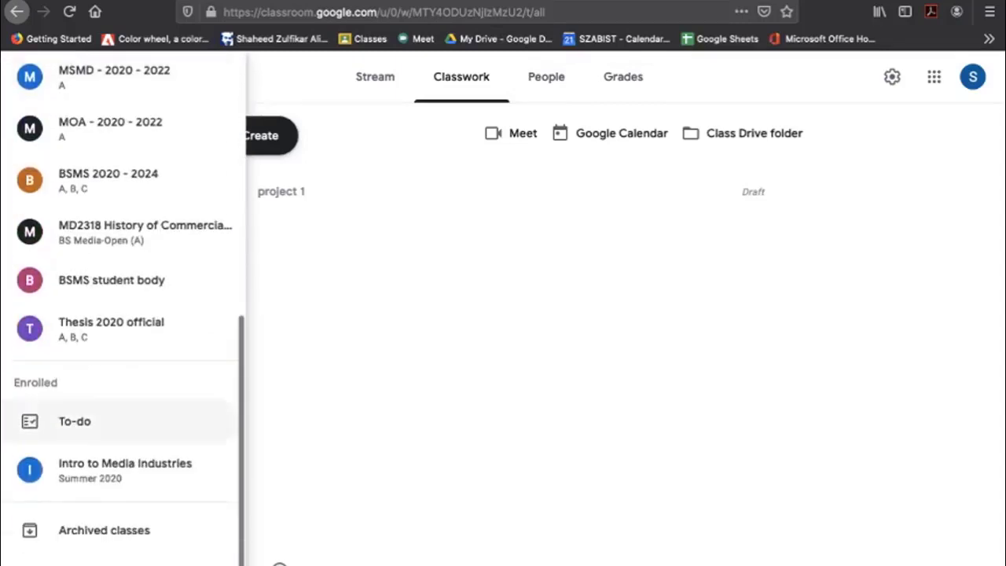
scroll(123, 428, "up", 3)
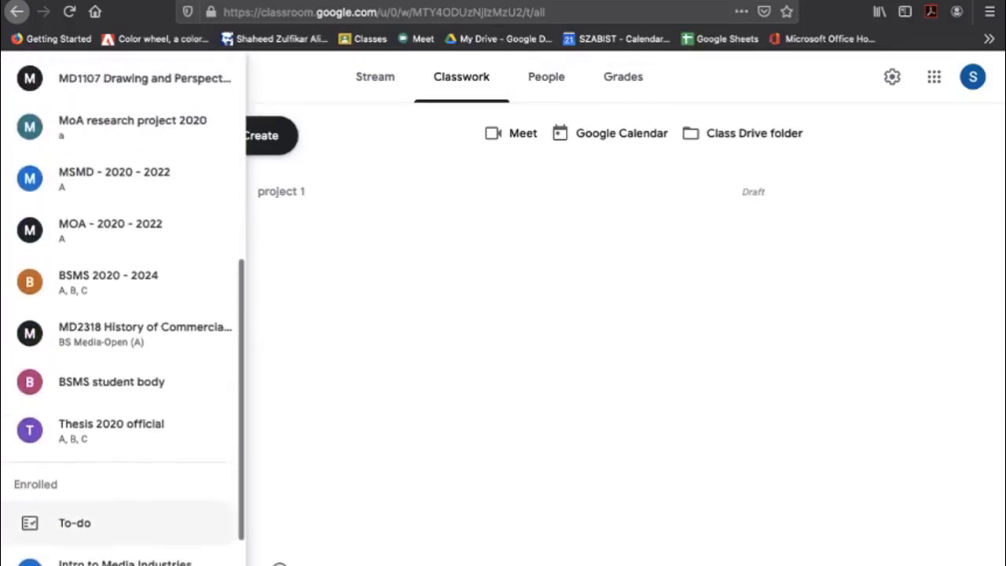
scroll(123, 444, "up", 1)
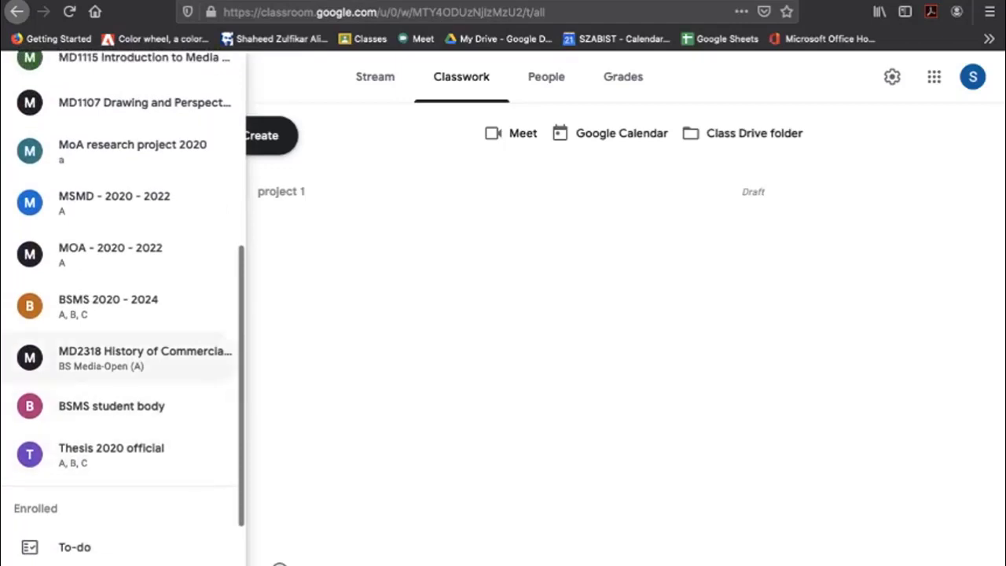
scroll(123, 243, "up", 1)
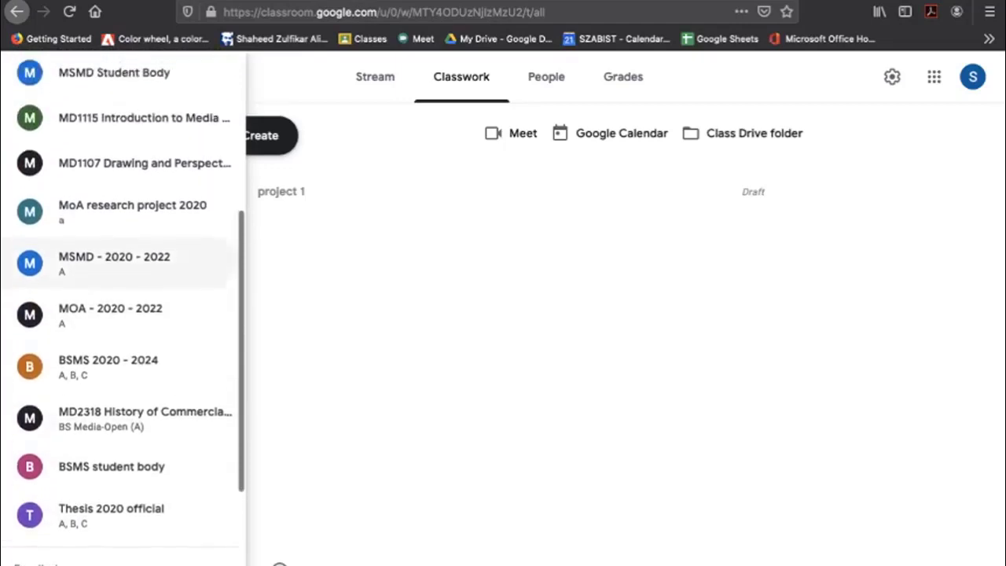
scroll(123, 330, "down", 5)
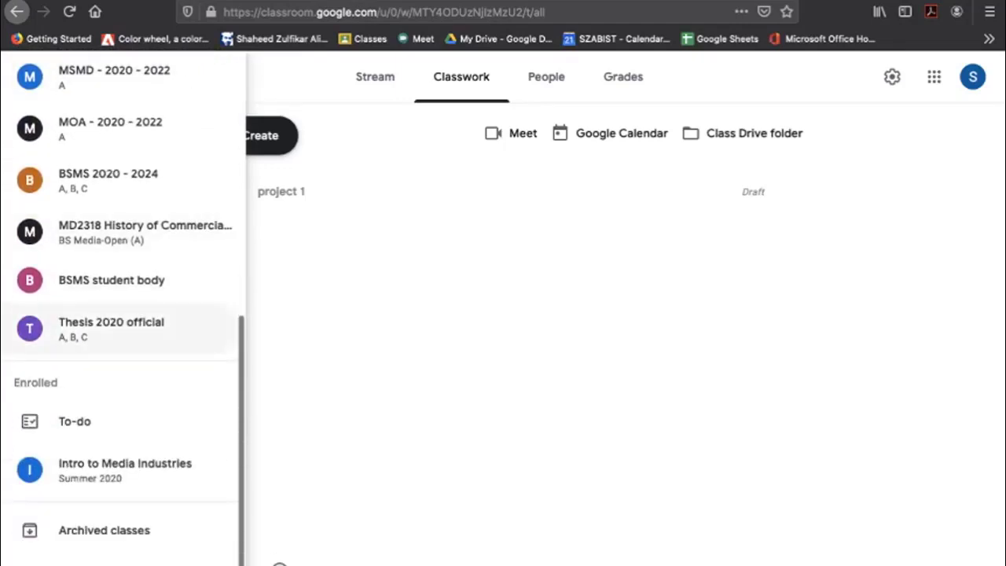
left_click(118, 329)
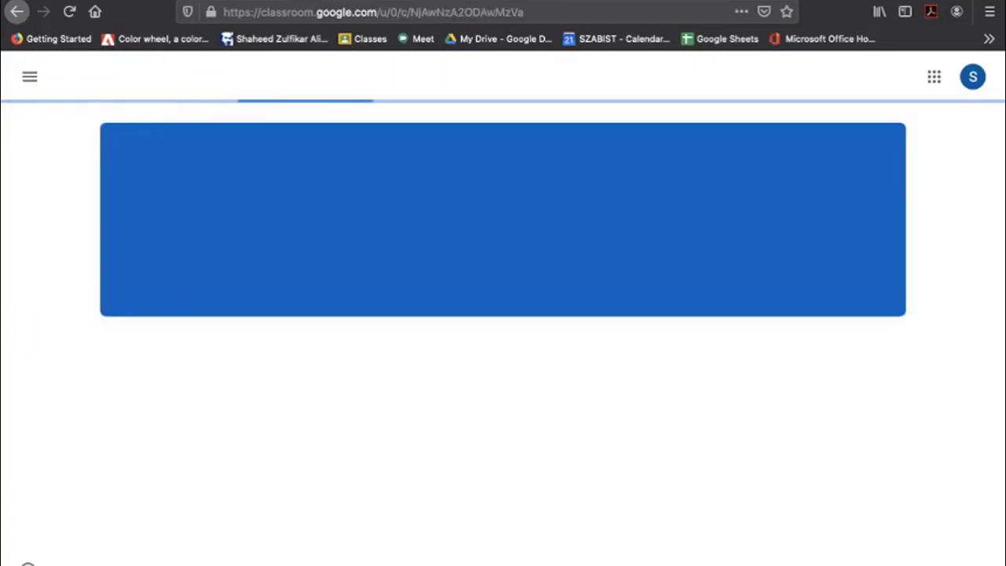
Look through the announcements, attached files and assignment posts in the class stream.
scroll(27, 564, "down", 15)
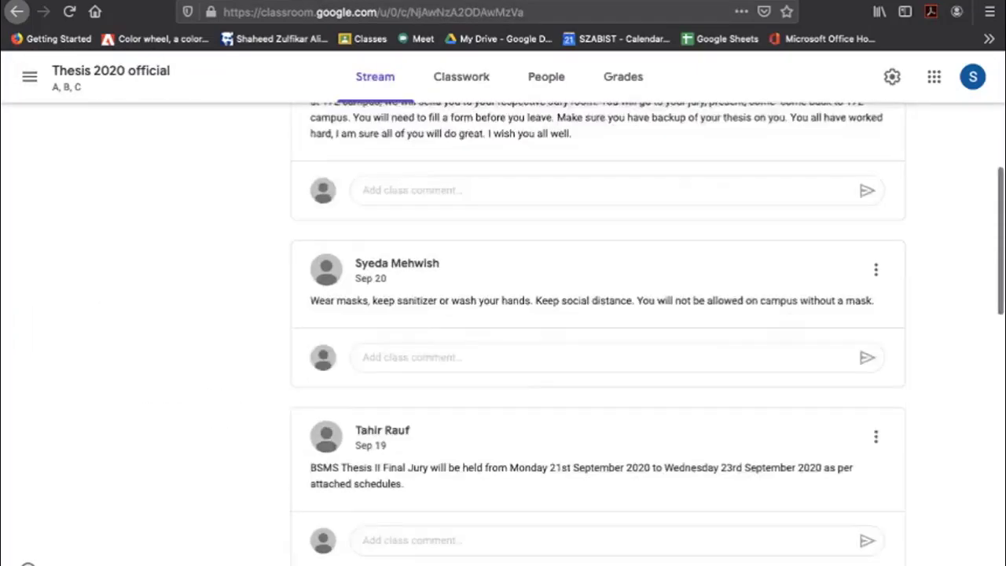
scroll(781, 427, "up", 3)
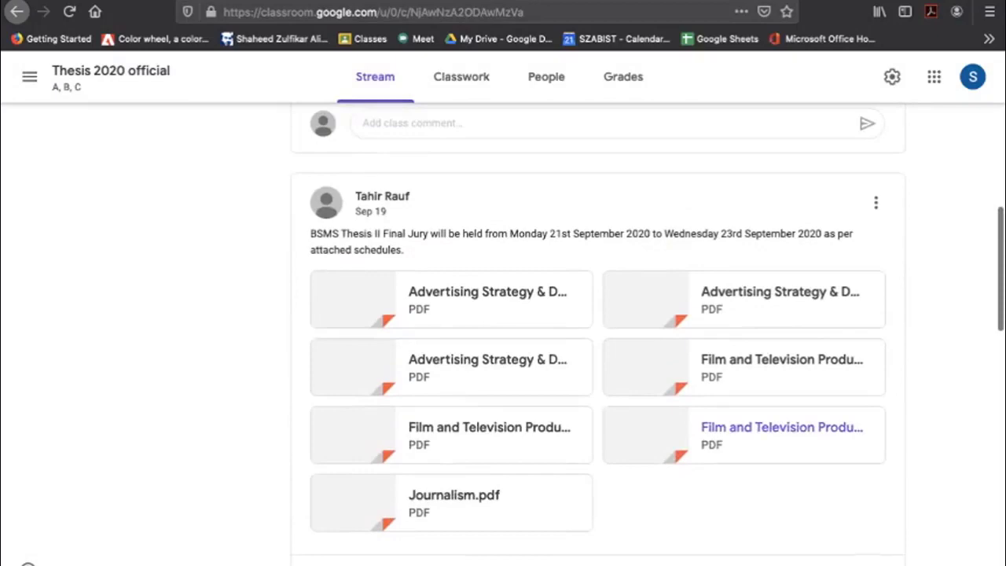
scroll(781, 427, "down", 10)
scroll(27, 564, "down", 5)
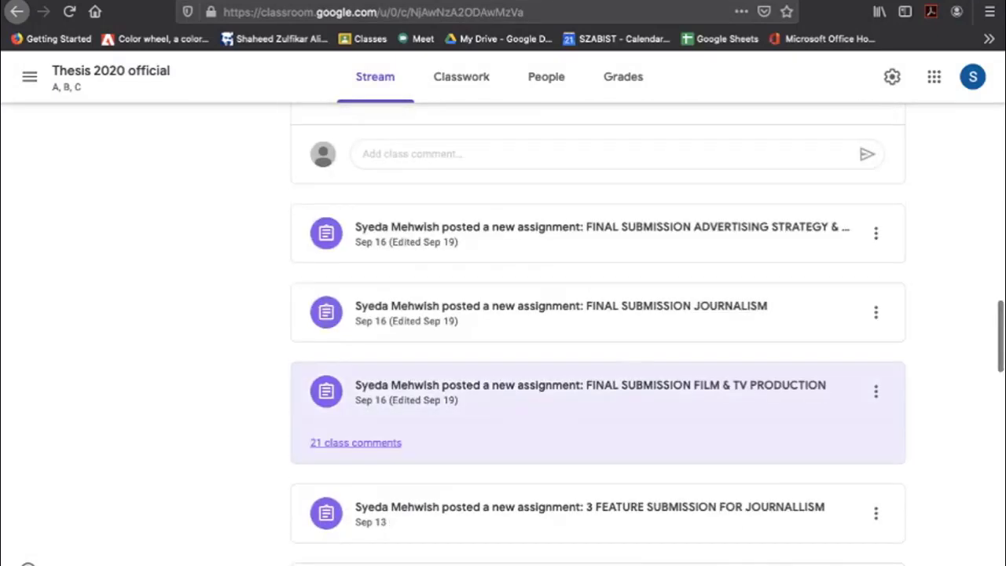
scroll(27, 564, "up", 20)
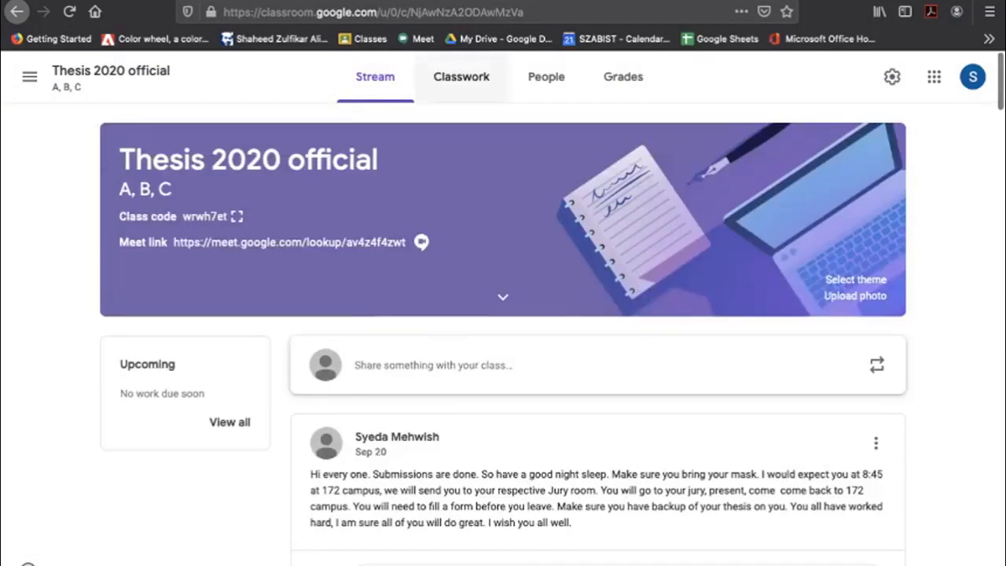
Examine the classwork of "Thesis 2020 official", including its assignments, due dates and topics.
left_click(461, 76)
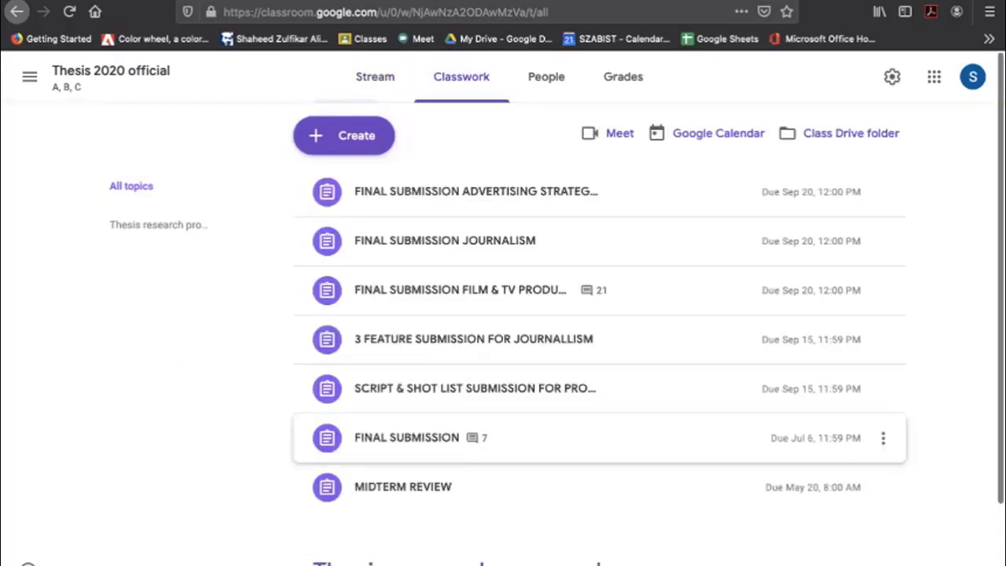
scroll(600, 437, "down", 2)
scroll(599, 437, "up", 2)
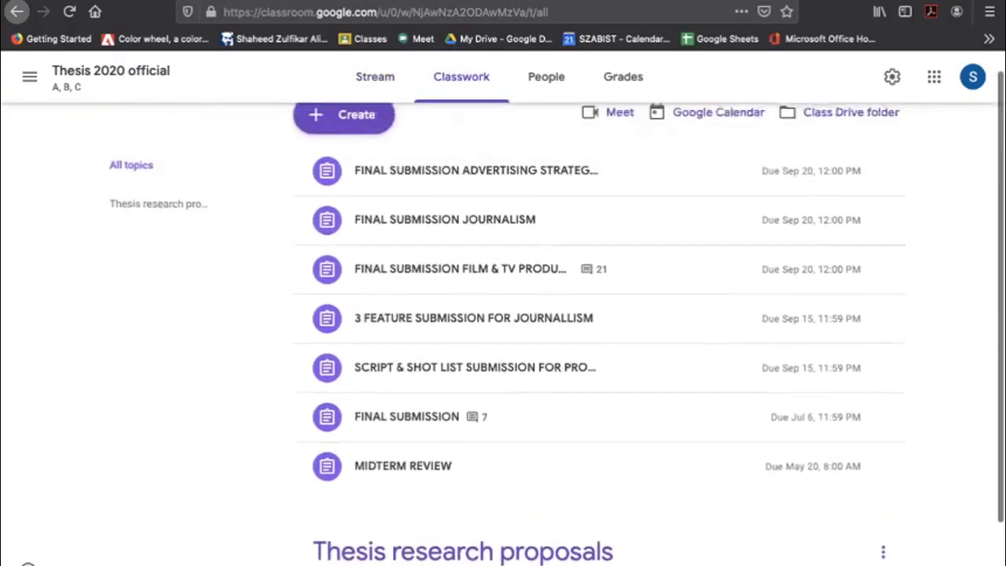
scroll(599, 437, "down", 1)
scroll(600, 437, "up", 1)
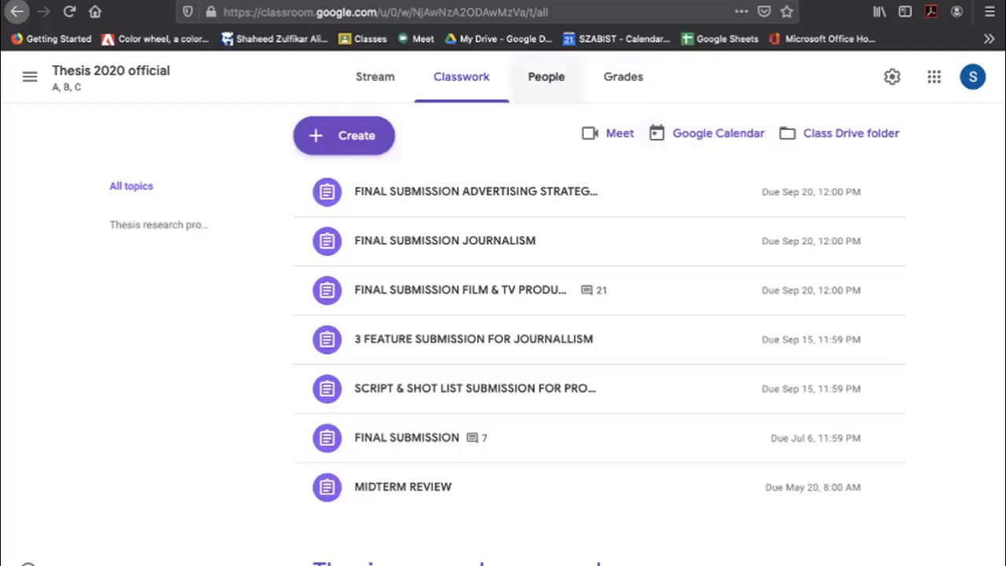
Look through the lists of teachers and students enrolled in the class.
left_click(546, 76)
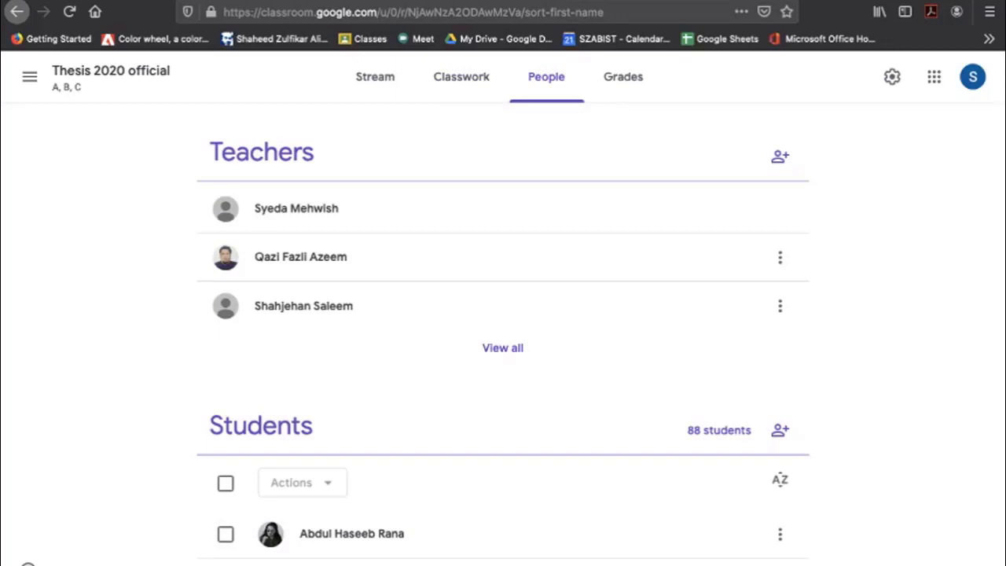
scroll(503, 330, "down", 13)
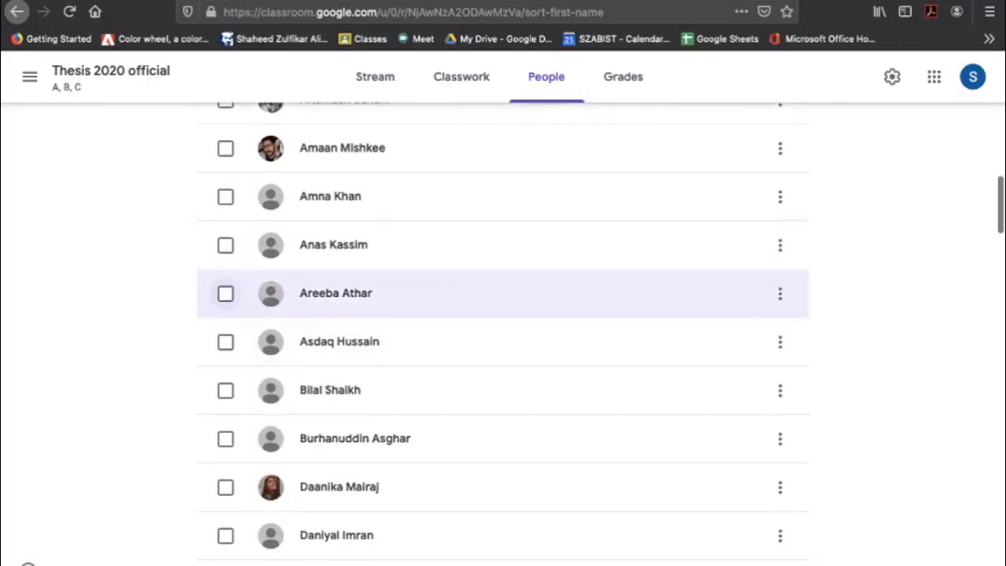
scroll(330, 389, "up", 13)
scroll(503, 330, "down", 3)
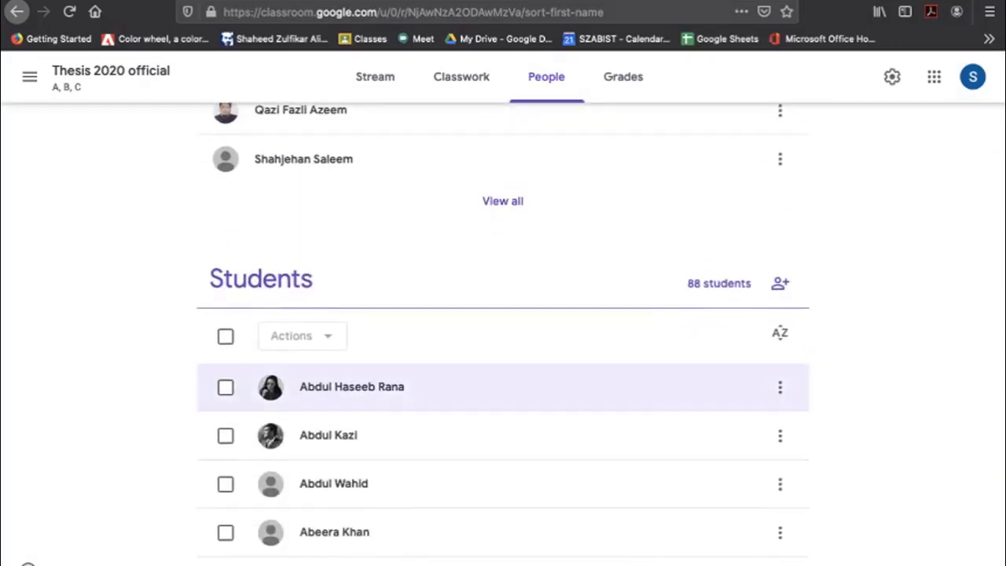
Select the first student to examine the actions available for students, clear the selection and review the roster.
left_click(225, 387)
left_click(302, 336)
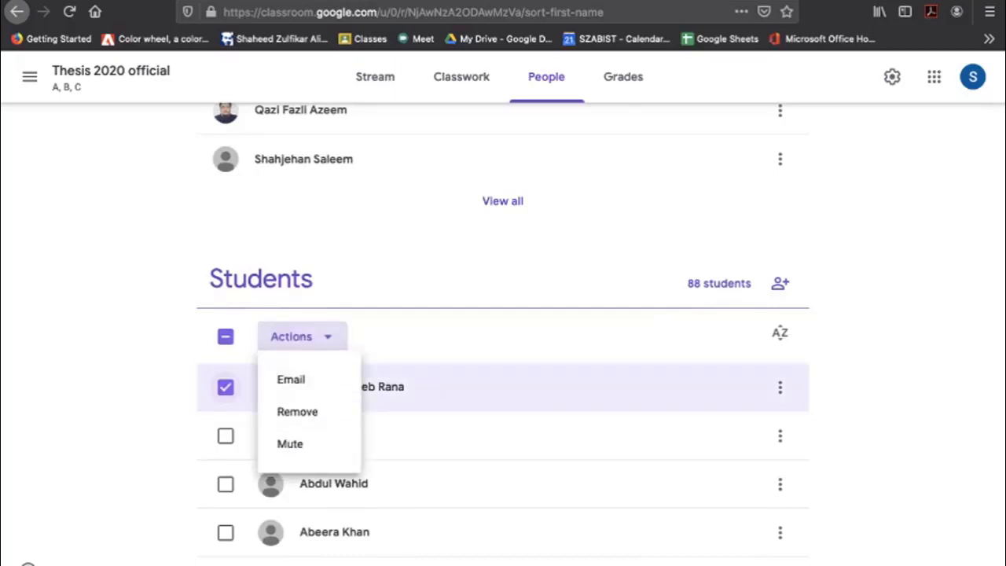
left_click(226, 387)
left_click(226, 388)
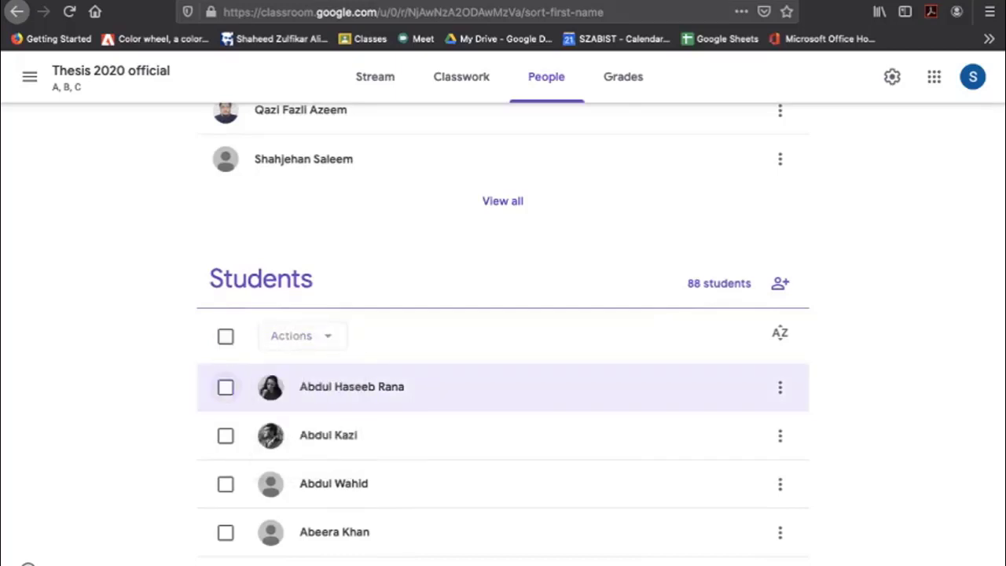
scroll(225, 387, "up", 2)
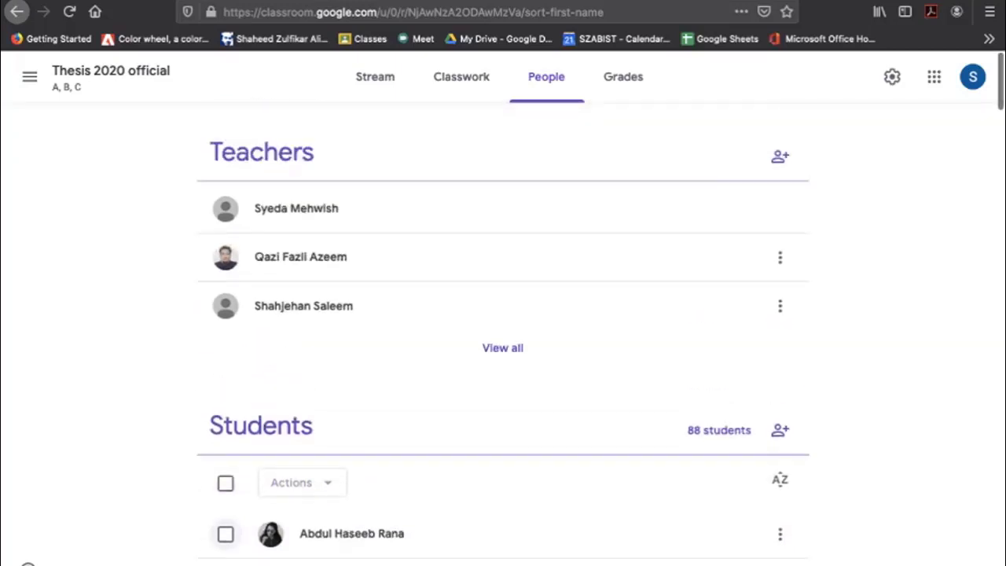
scroll(503, 330, "down", 3)
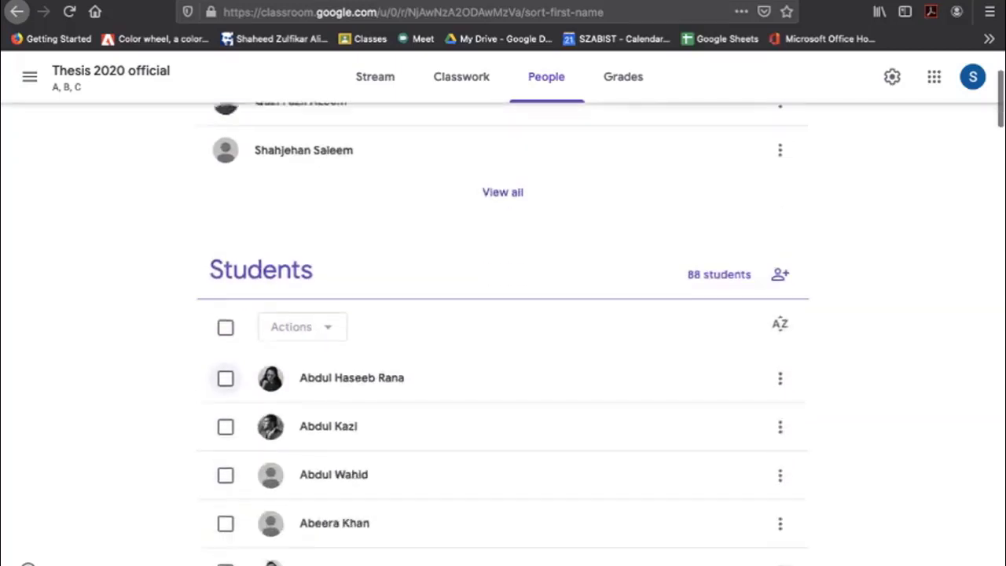
Examine the invite link and name or email entry for inviting students, and close the dialog without inviting anyone.
left_click(779, 236)
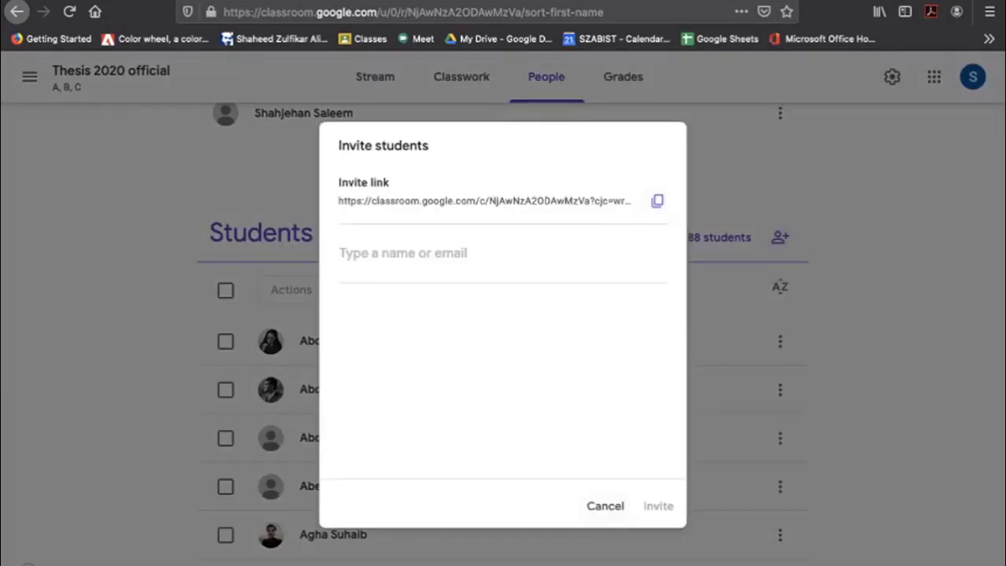
left_click(605, 505)
Look through the class grades, examining each student's marks and submission statuses across the assignments.
left_click(623, 77)
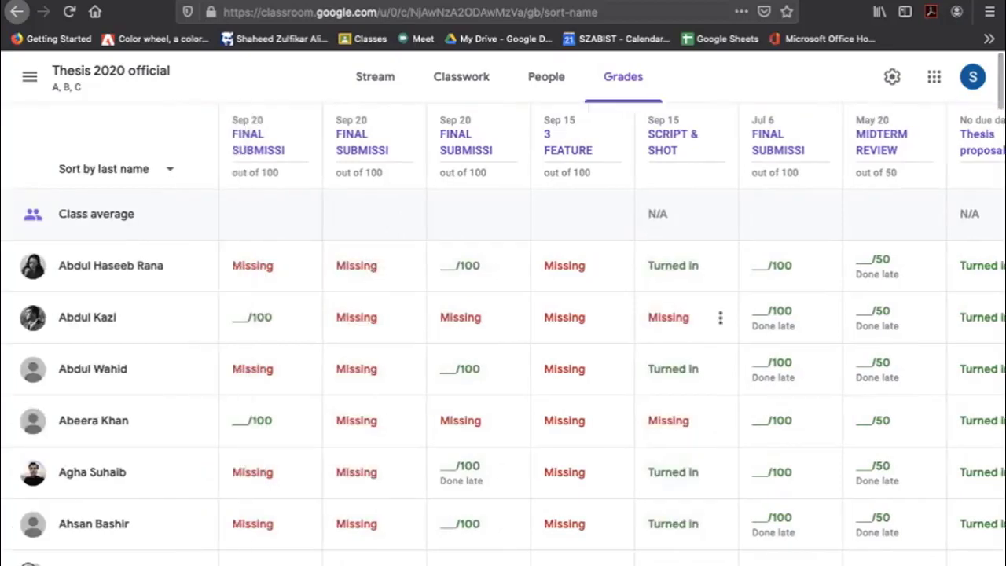
scroll(511, 317, "down", 15)
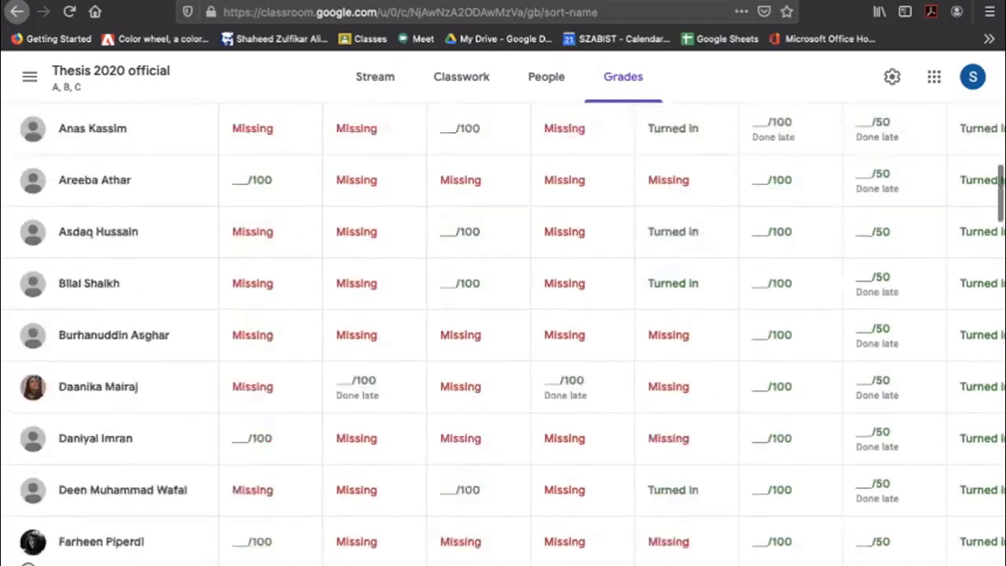
scroll(487, 314, "down", 1)
scroll(487, 330, "up", 1)
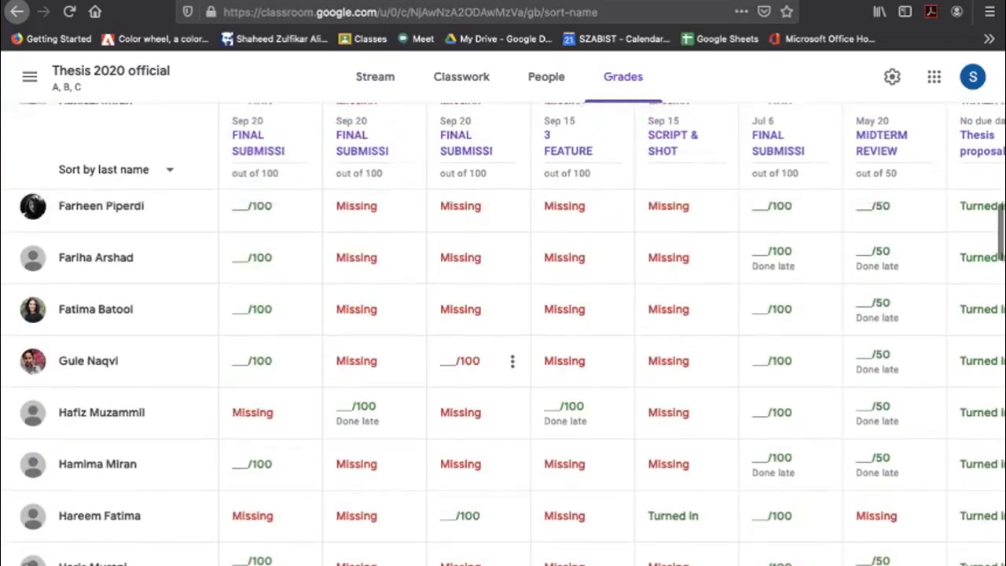
scroll(487, 365, "up", 5)
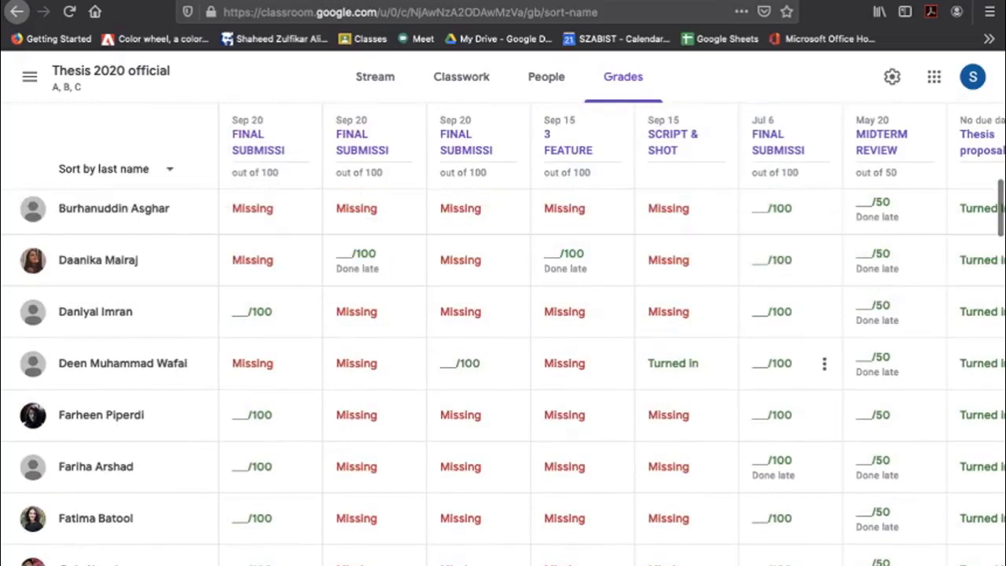
View one student's work from the gradebook, expand "SCRIPT & SHOT LIST SUBMISSION FOR PRODUCTION THESIS" and open the submitted files.
left_click(122, 363)
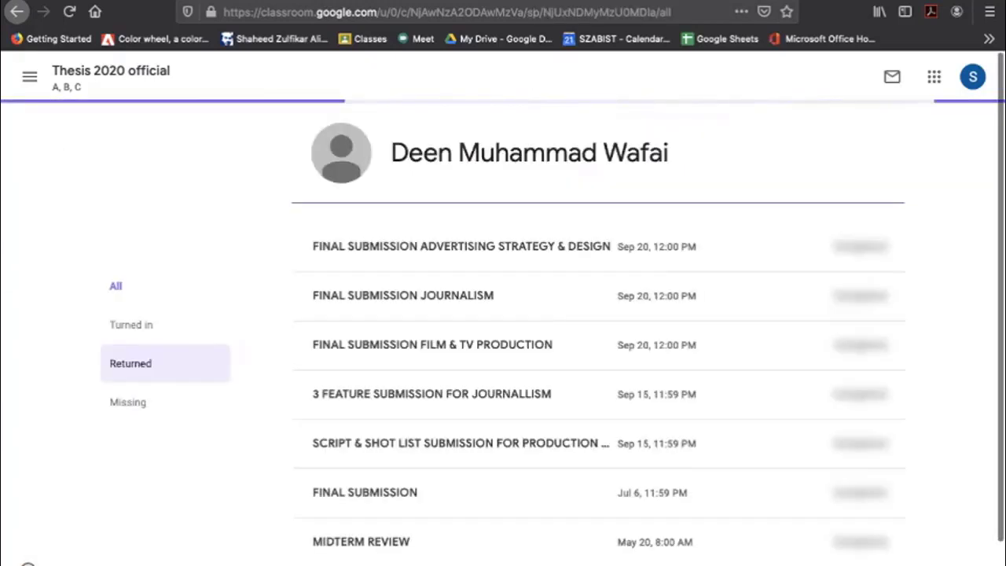
scroll(597, 440, "down", 1)
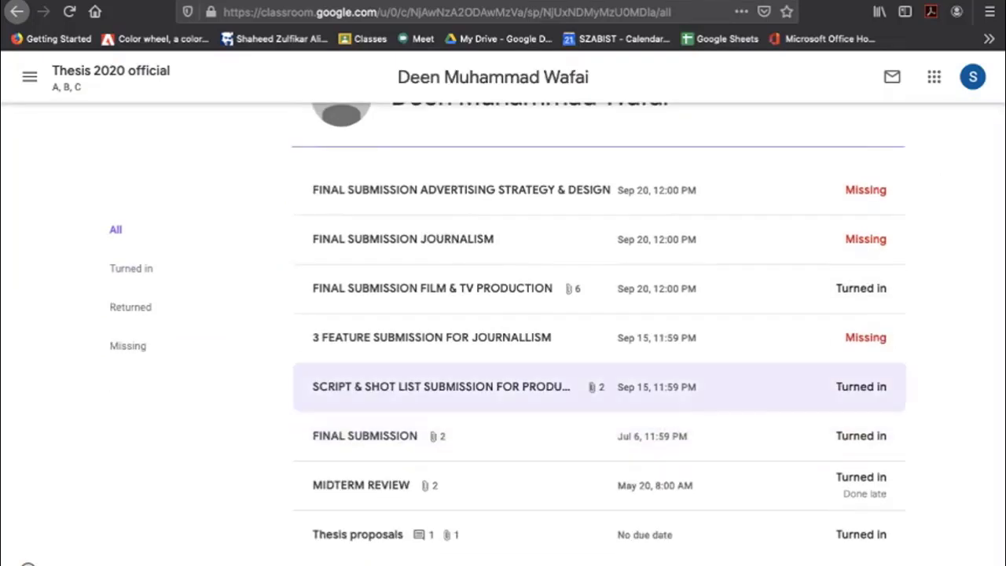
left_click(598, 386)
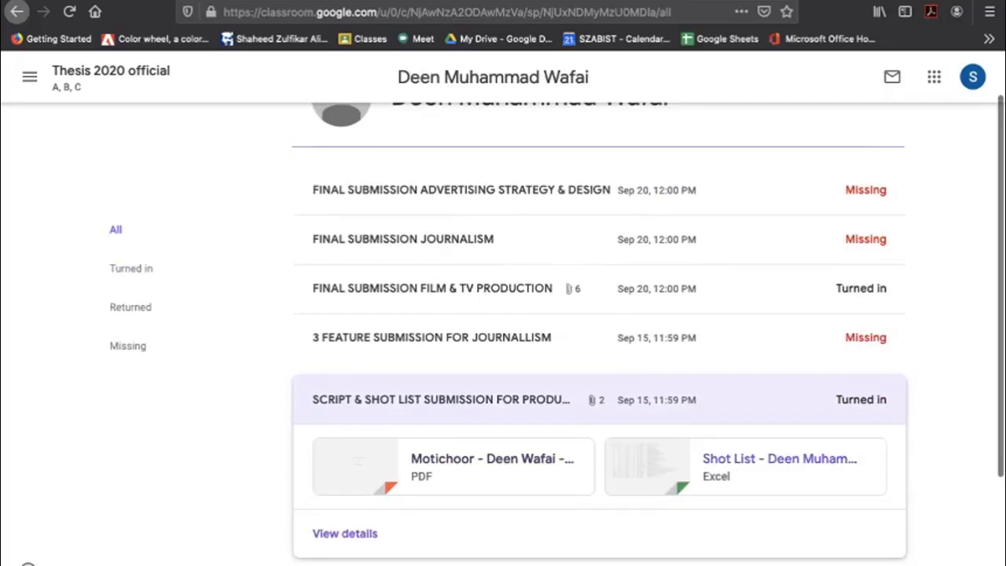
left_click(744, 465)
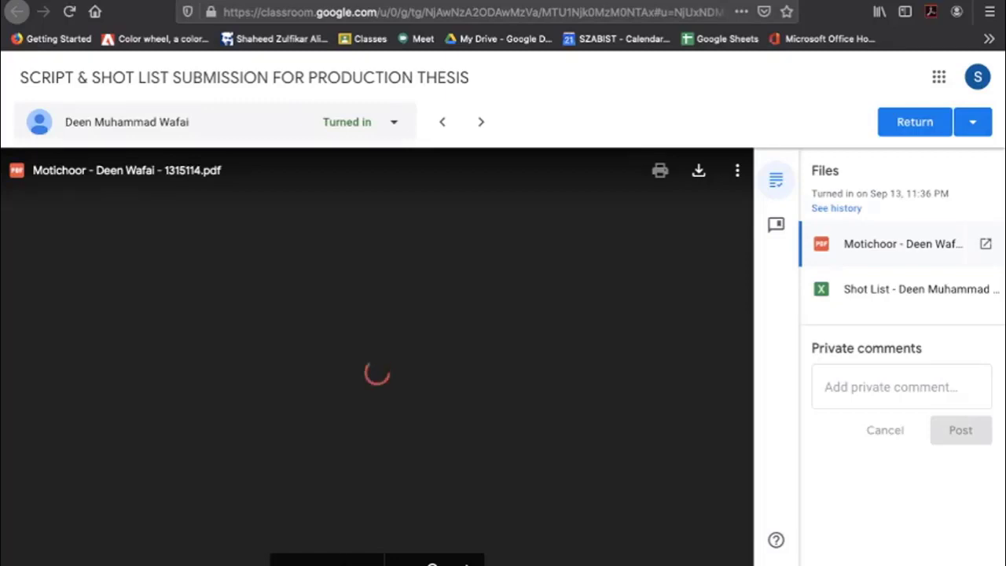
Read through the student's submitted "Motichoor" script PDF in the grading view.
scroll(377, 357, "down", 20)
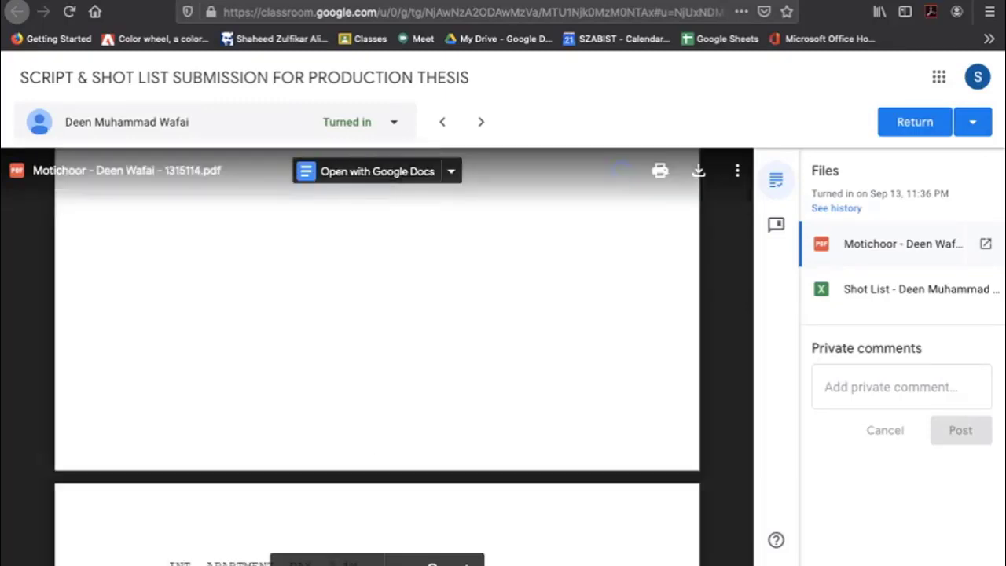
scroll(377, 353, "down", 10)
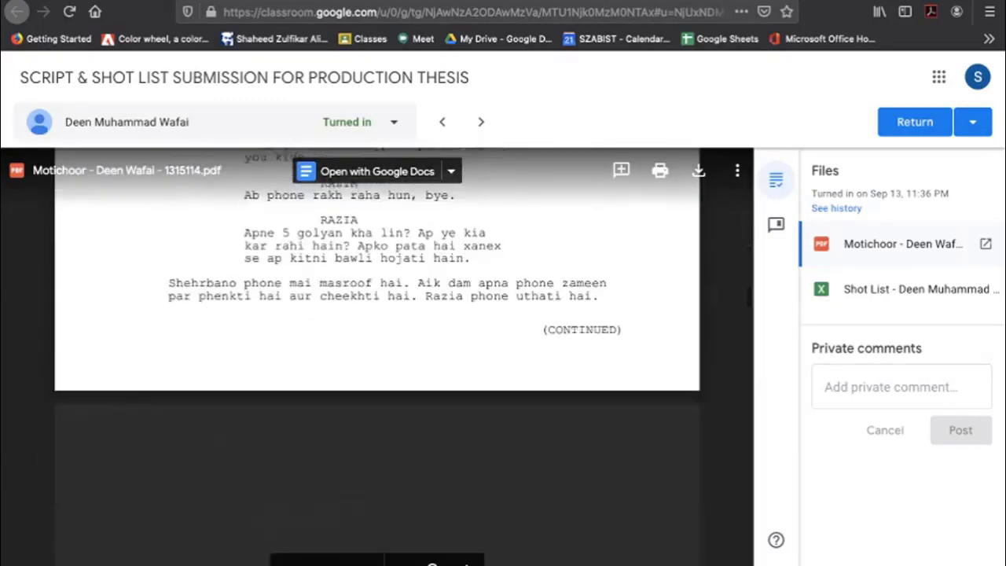
scroll(377, 354, "down", 10)
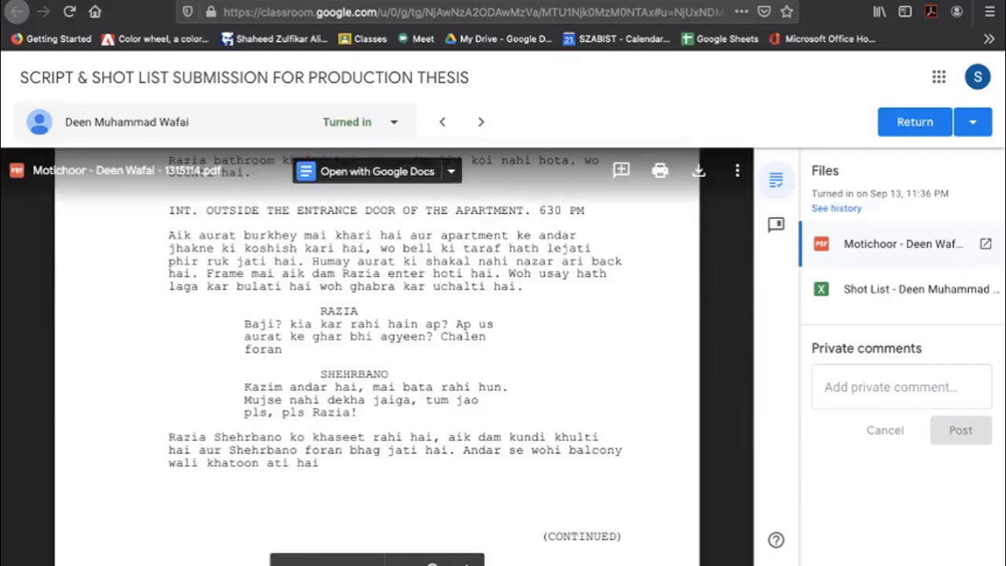
scroll(377, 353, "down", 10)
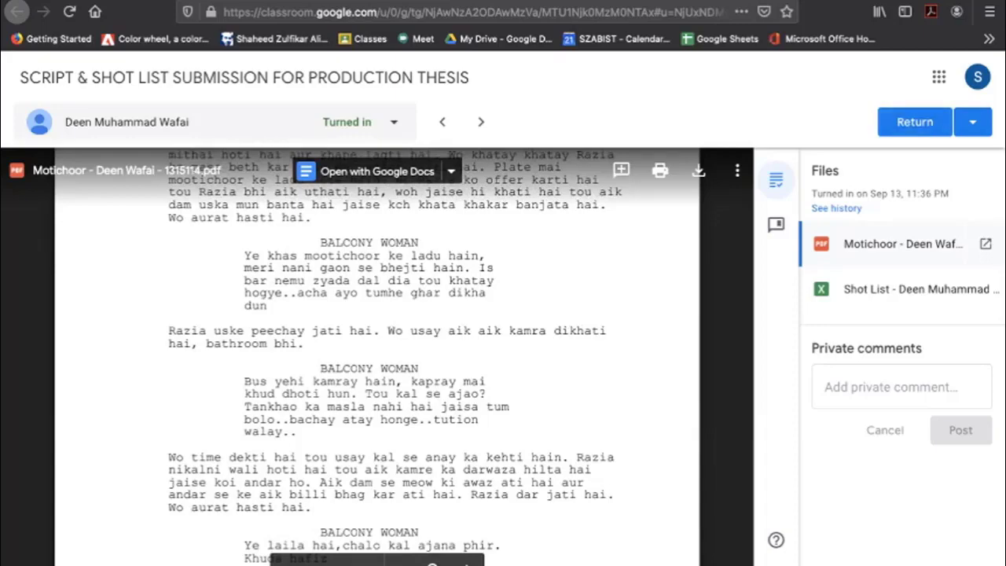
scroll(376, 357, "down", 10)
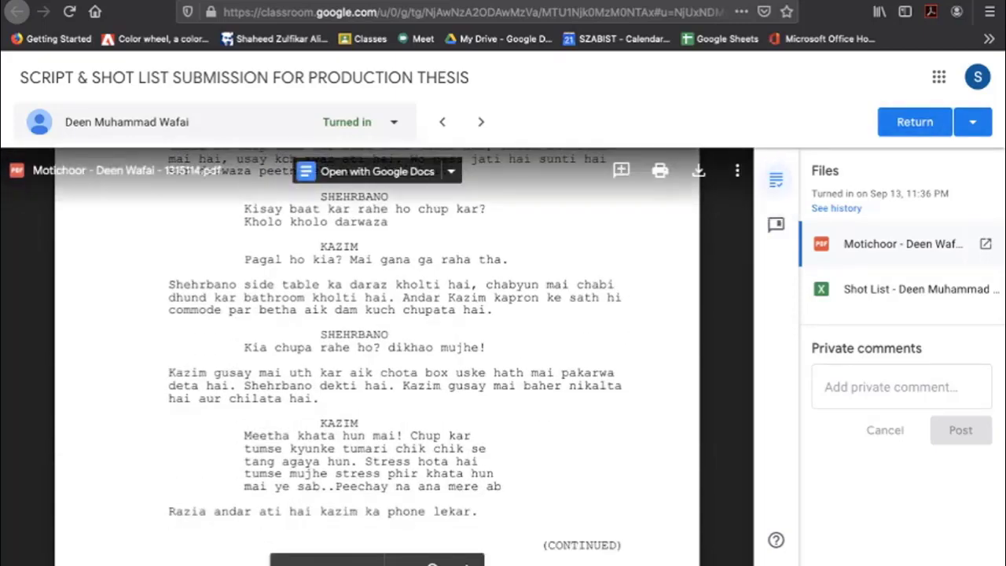
Examine the comment bank alongside the submitted script, skim the remaining script pages and return to the student's work overview.
left_click(775, 225)
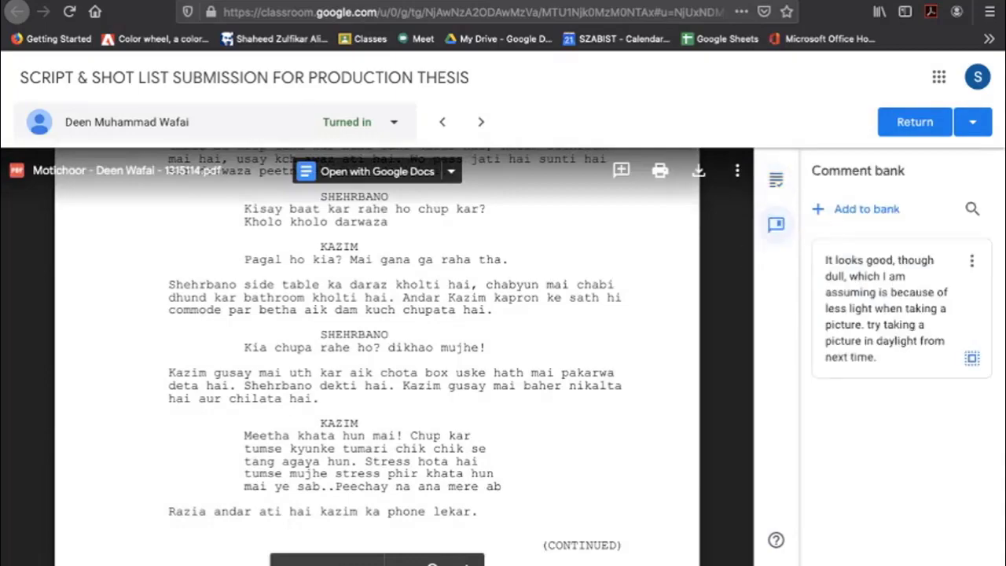
scroll(377, 353, "down", 10)
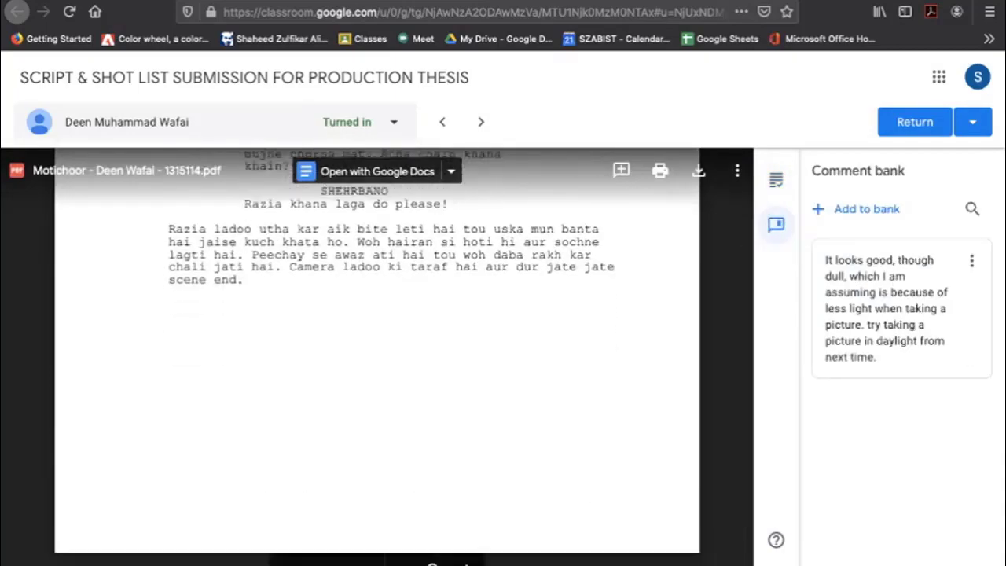
scroll(377, 353, "up", 4)
scroll(377, 354, "up", 10)
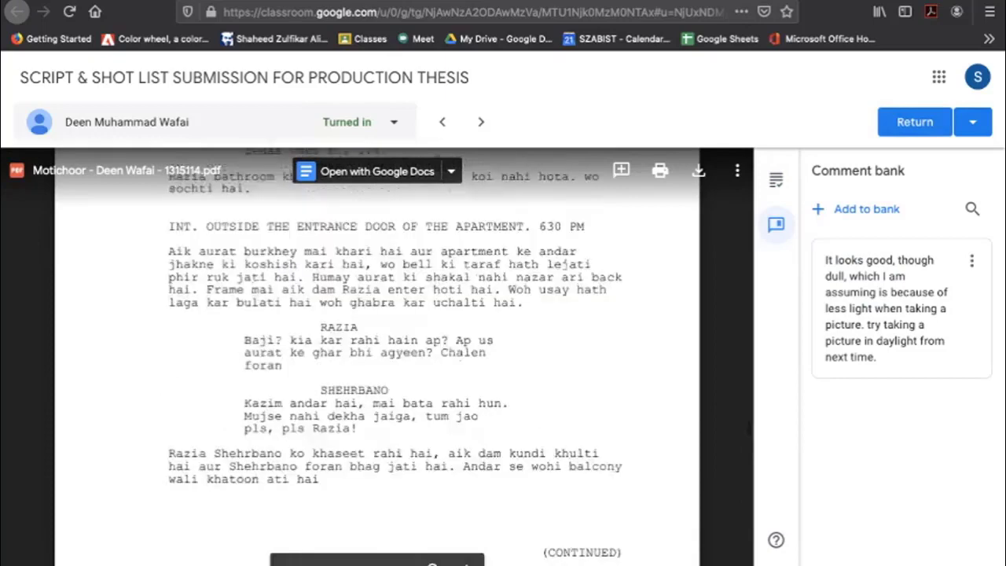
scroll(377, 354, "up", 5)
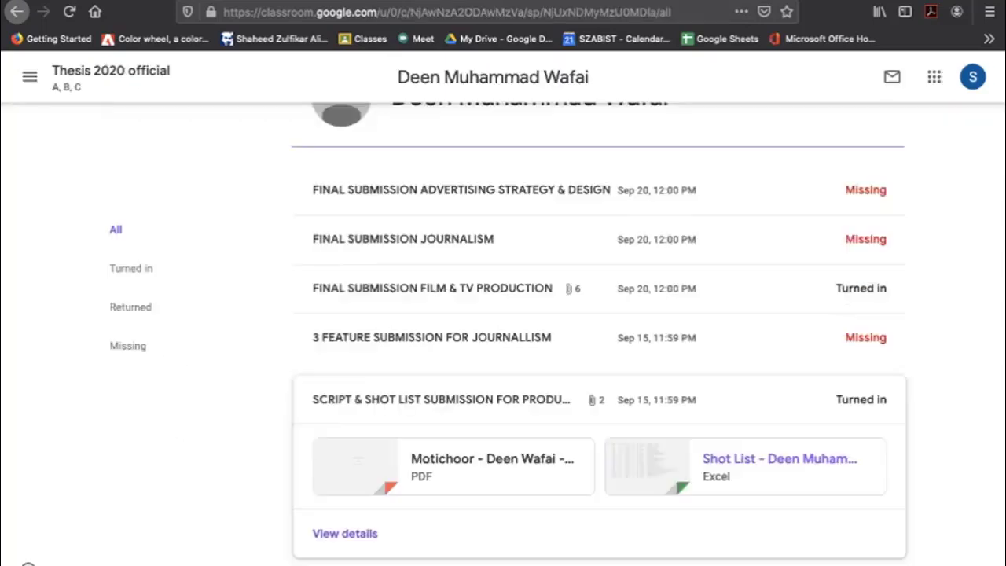
Review the student's work list, filtering it by turned in, returned and missing items before showing all work again.
scroll(599, 228, "up", 2)
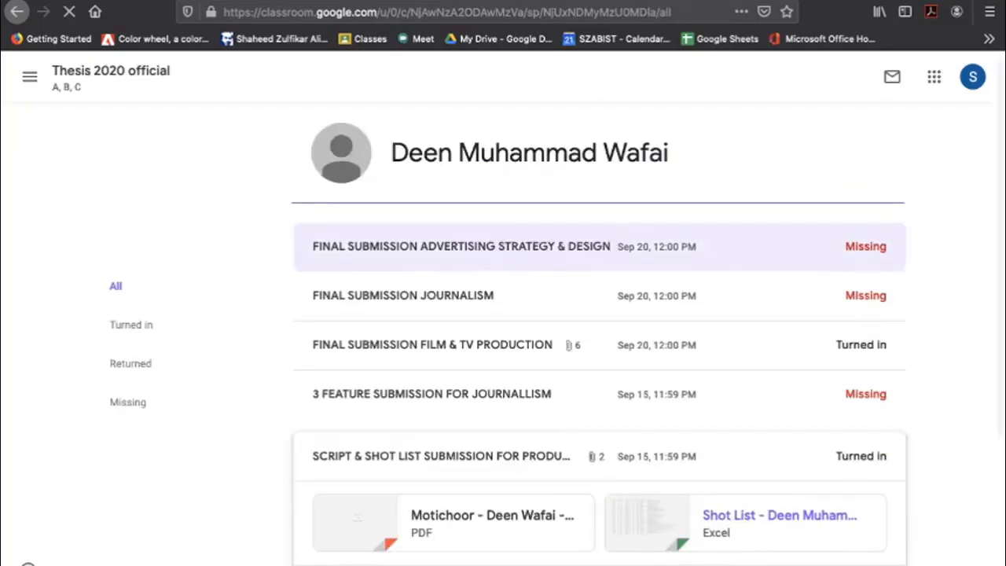
scroll(599, 228, "down", 1)
scroll(599, 229, "down", 1)
scroll(598, 228, "up", 2)
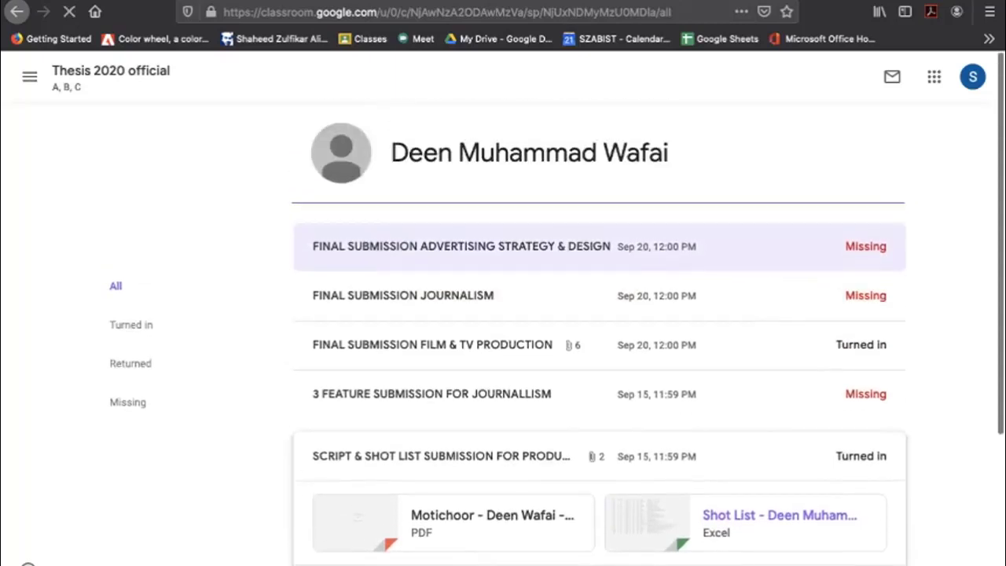
left_click(141, 324)
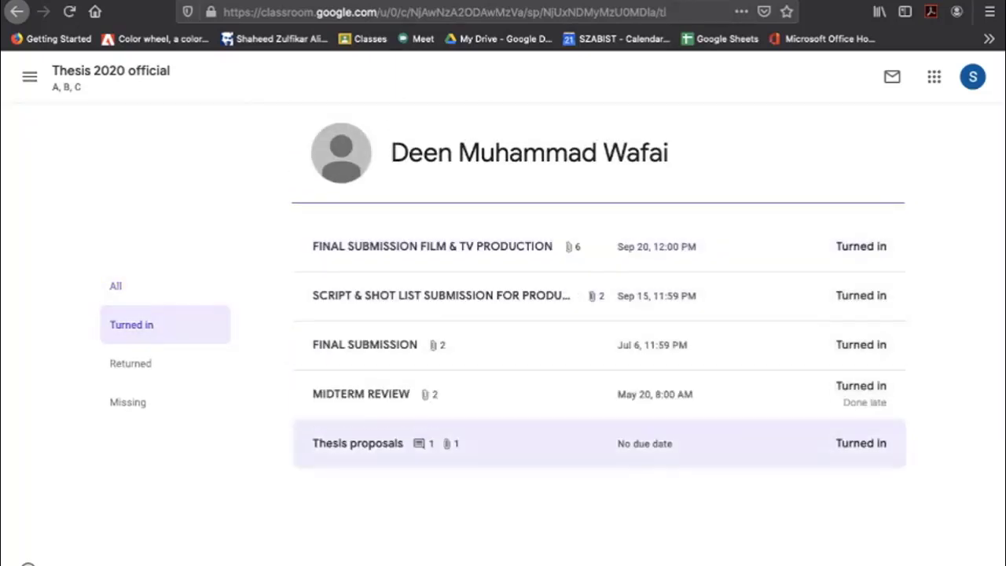
left_click(130, 363)
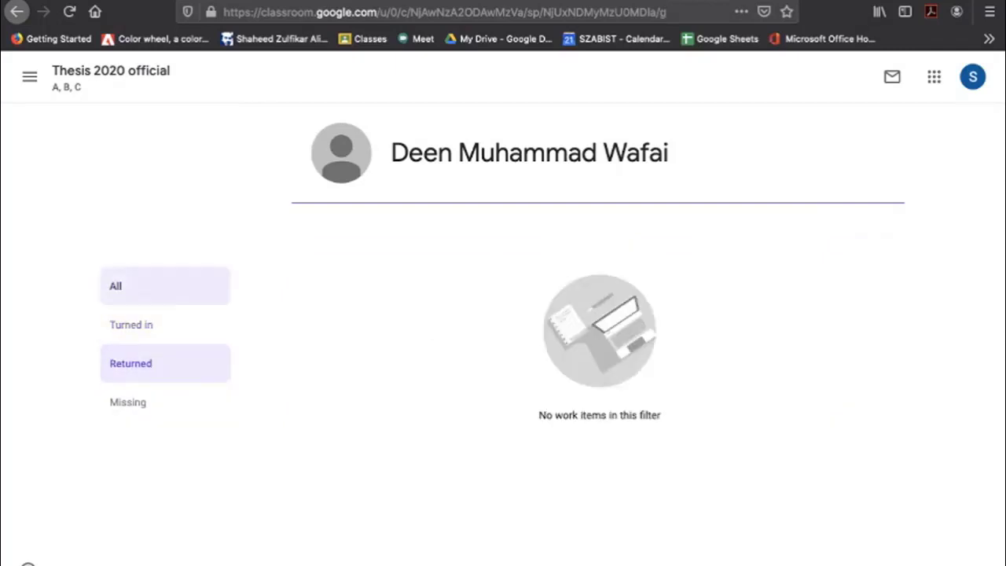
left_click(128, 401)
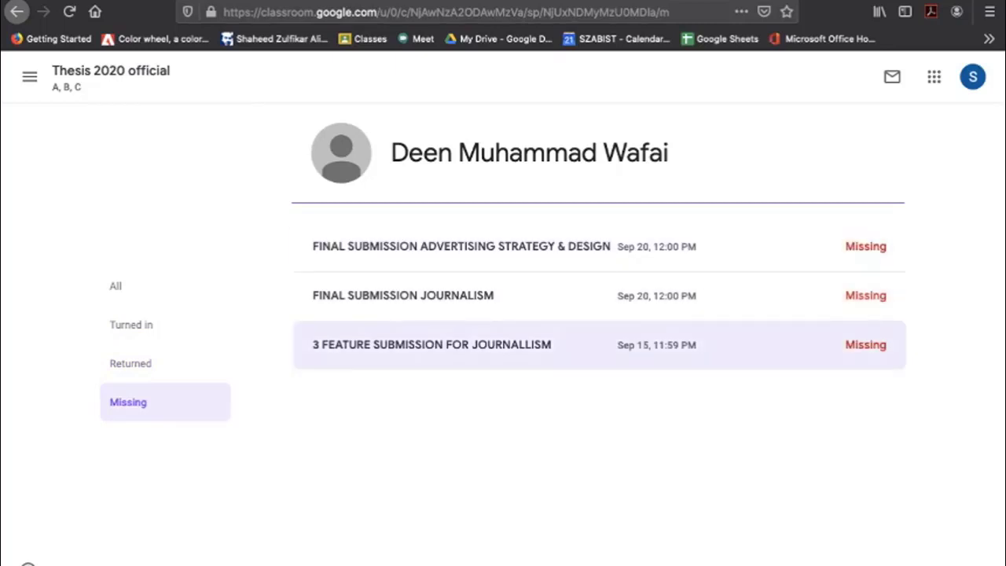
left_click(126, 286)
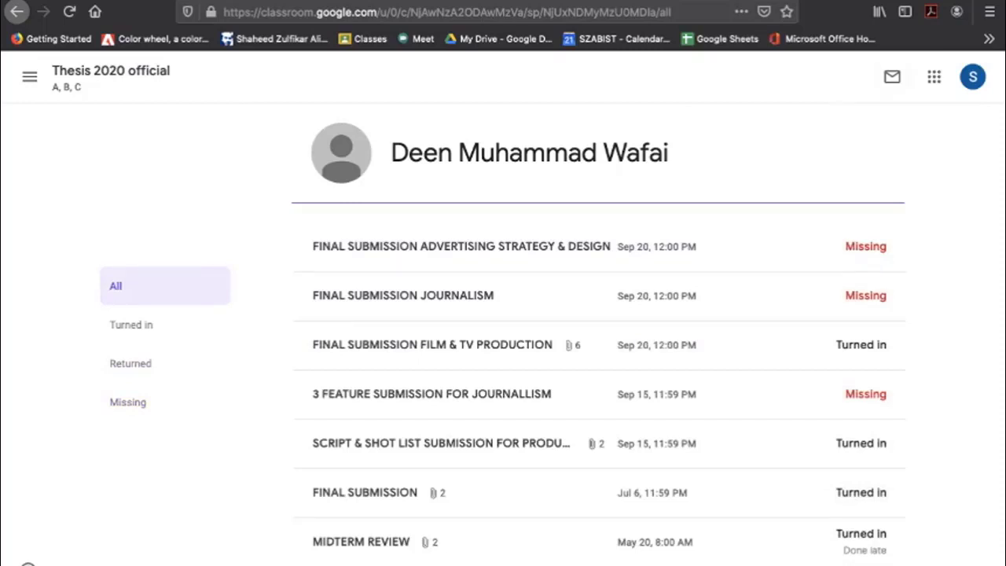
Open the class Drive folder from the classwork of "Thesis 2020 official" and look through its submission folders and files.
left_click(110, 71)
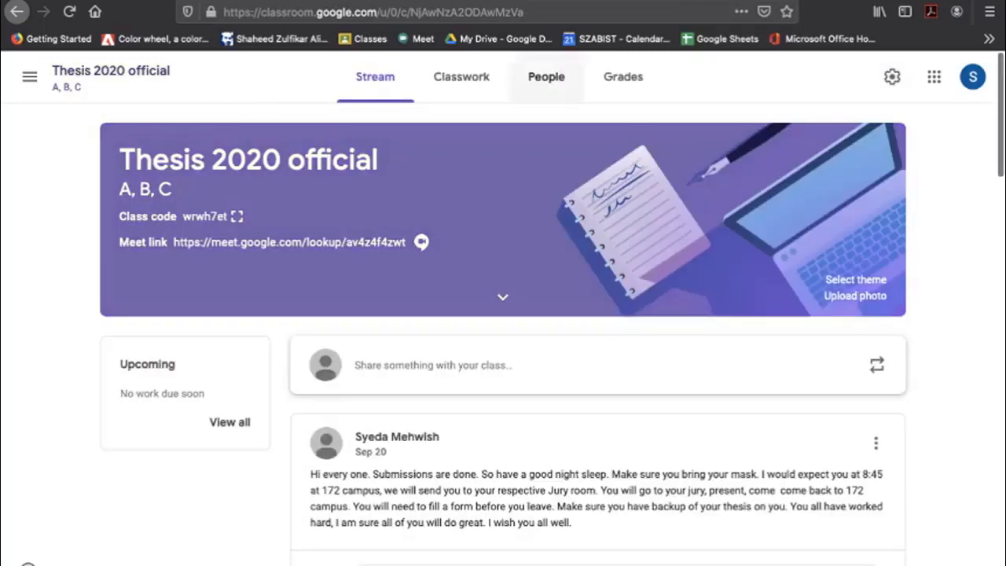
left_click(462, 76)
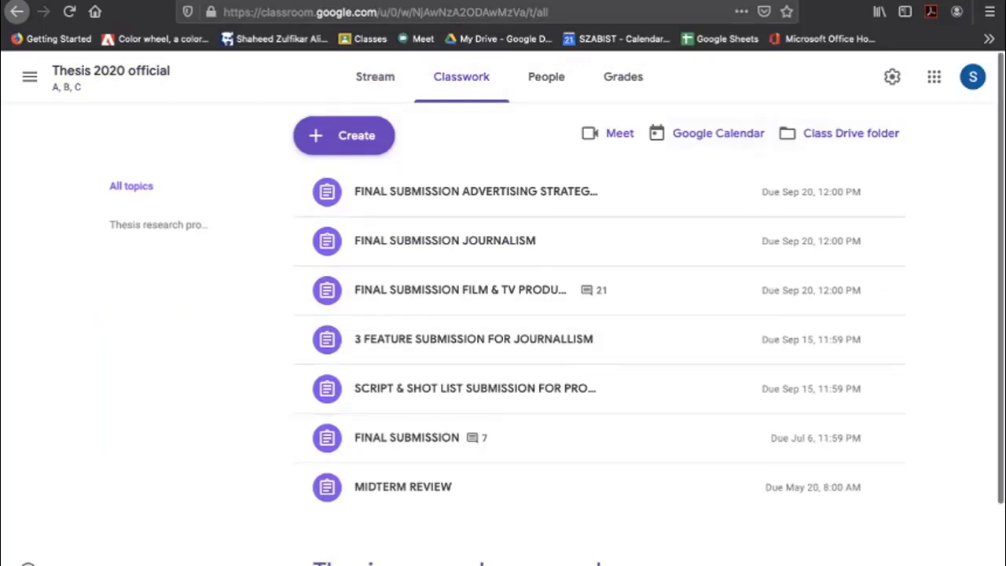
left_click(850, 134)
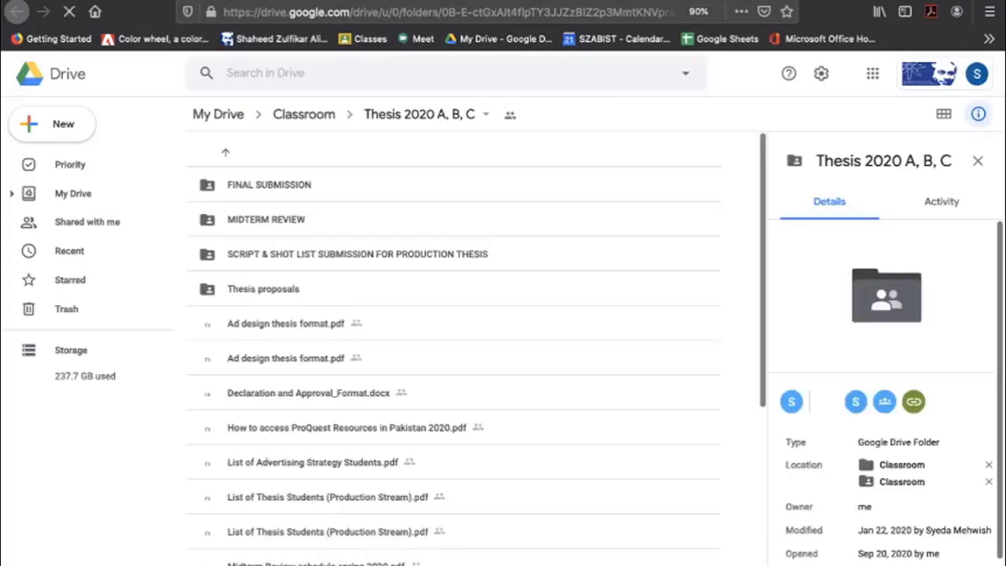
scroll(453, 353, "down", 4)
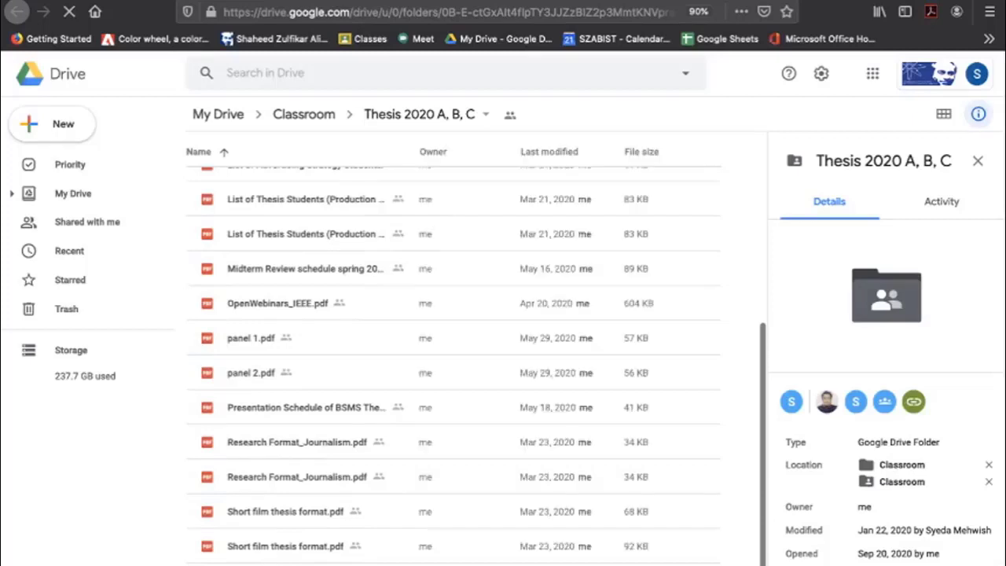
scroll(472, 353, "up", 4)
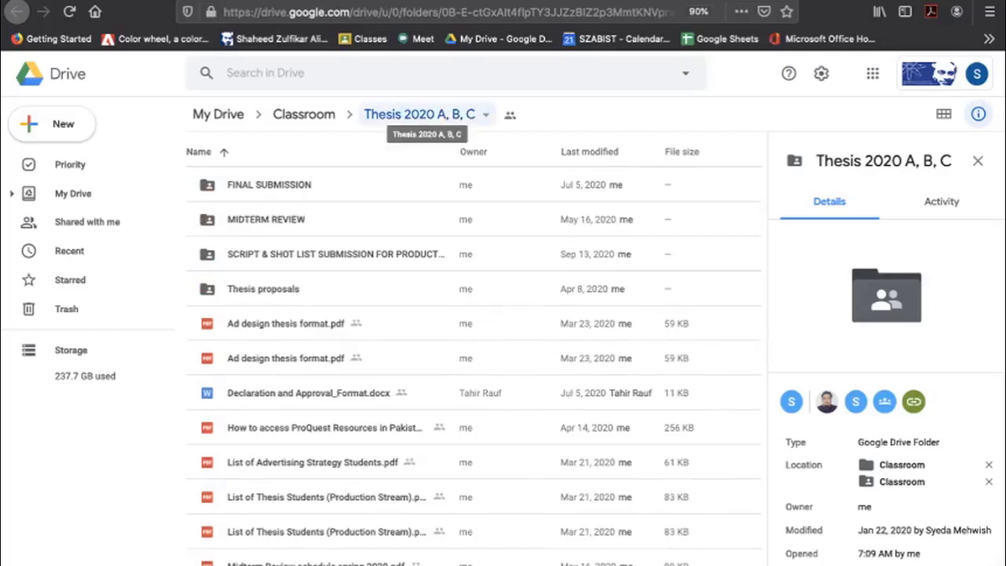
left_click(423, 114)
left_click(423, 114)
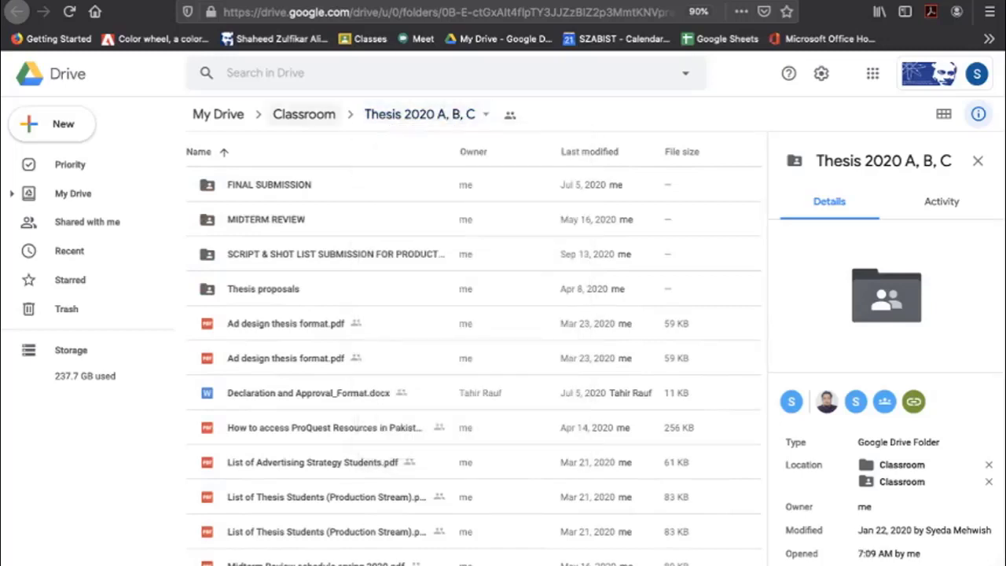
Look through the class folders in the parent "Classroom" Drive folder and return to the class's classwork in Google Classroom.
left_click(304, 114)
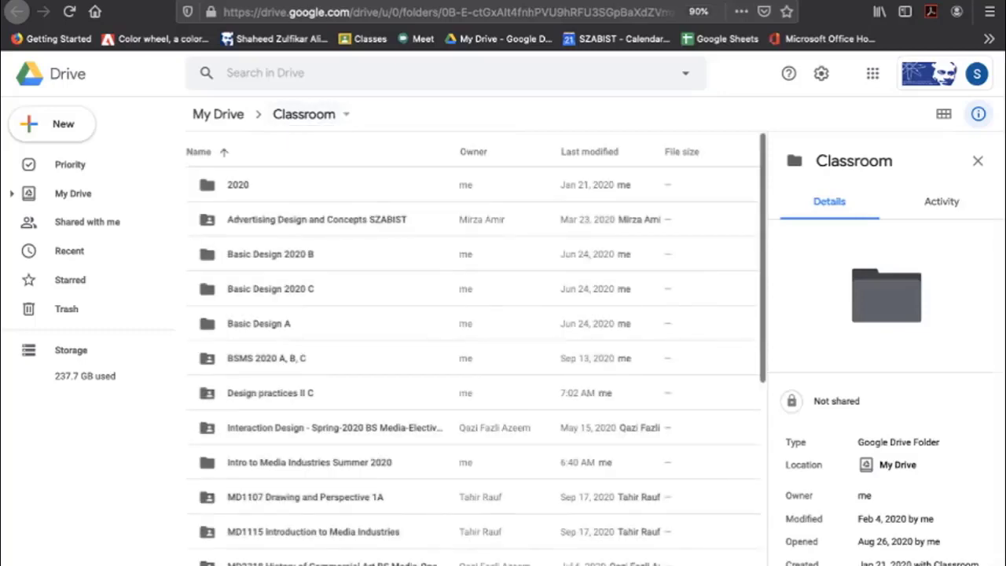
scroll(471, 354, "down", 5)
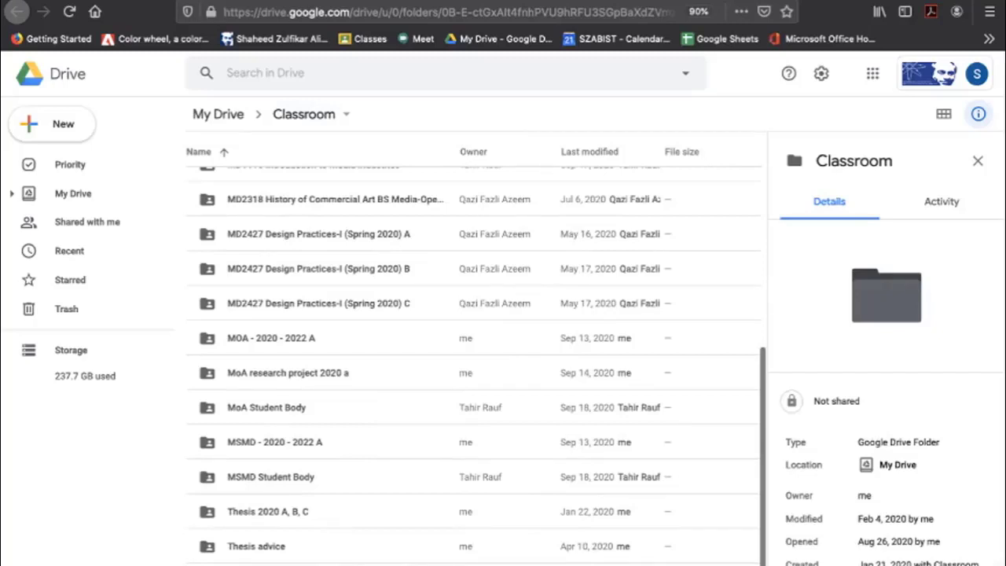
left_click(209, 2)
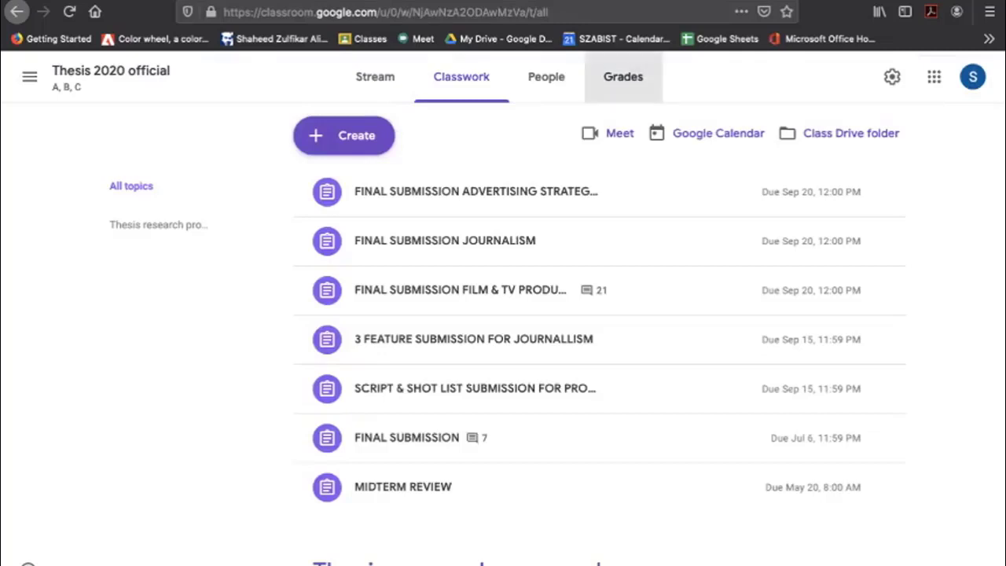
Open the class gradebook and enter a grade of 90 for the late work in the second Sep 20 final submission column.
left_click(623, 77)
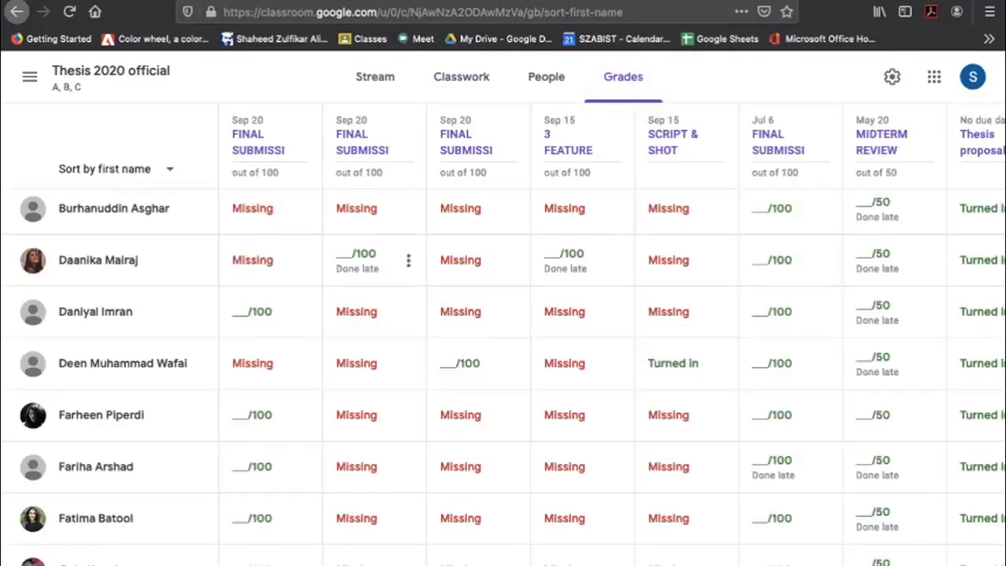
left_click(356, 254)
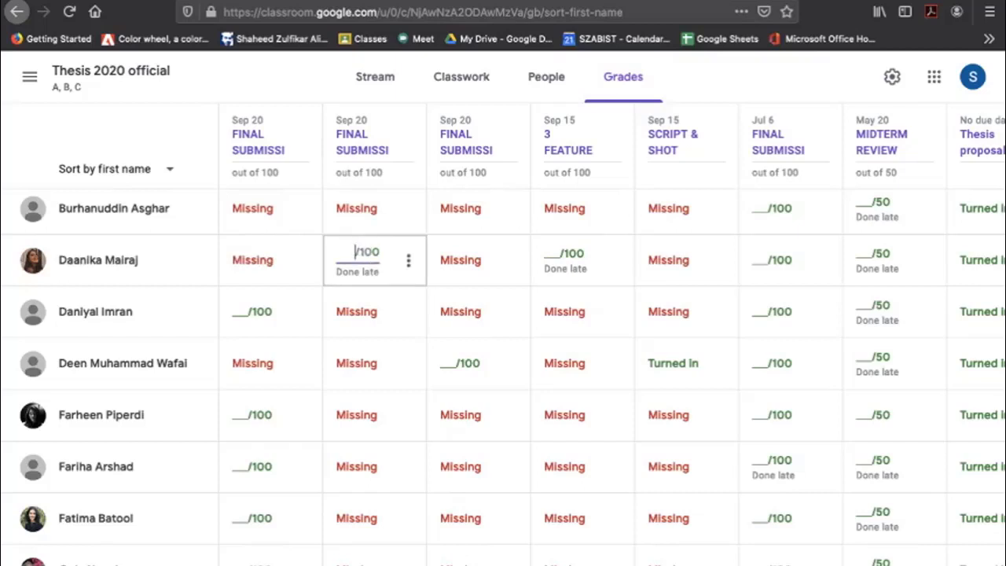
type("90")
left_click(408, 312)
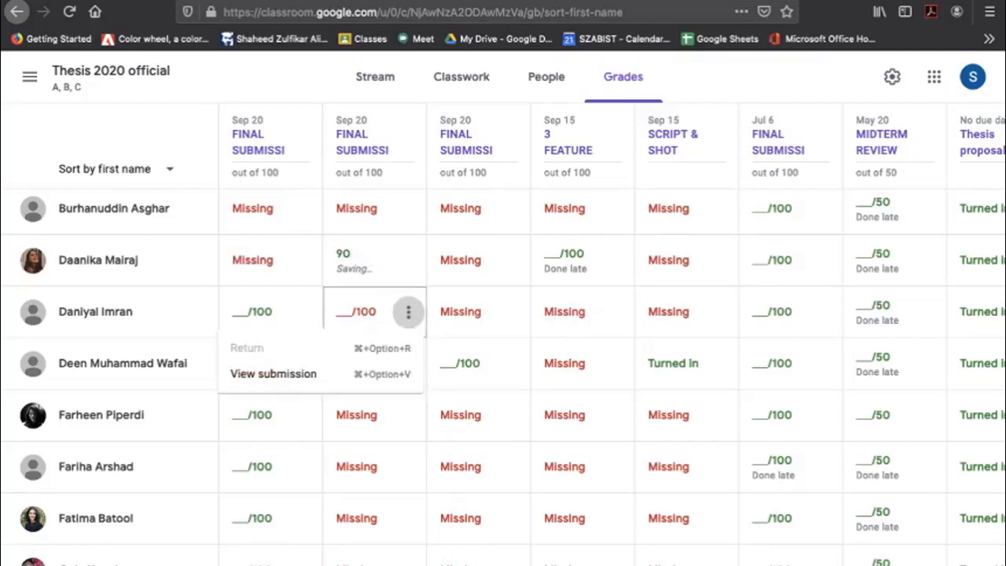
Check the return and view-submission options for the student's draft grade of 90, and clear that grade.
left_click(356, 253)
left_click(356, 253)
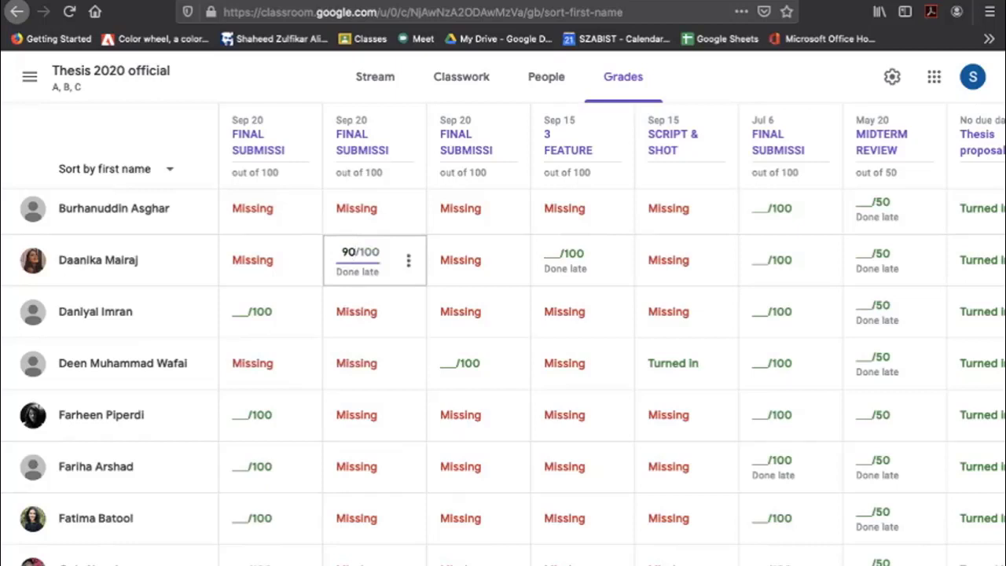
left_click(408, 260)
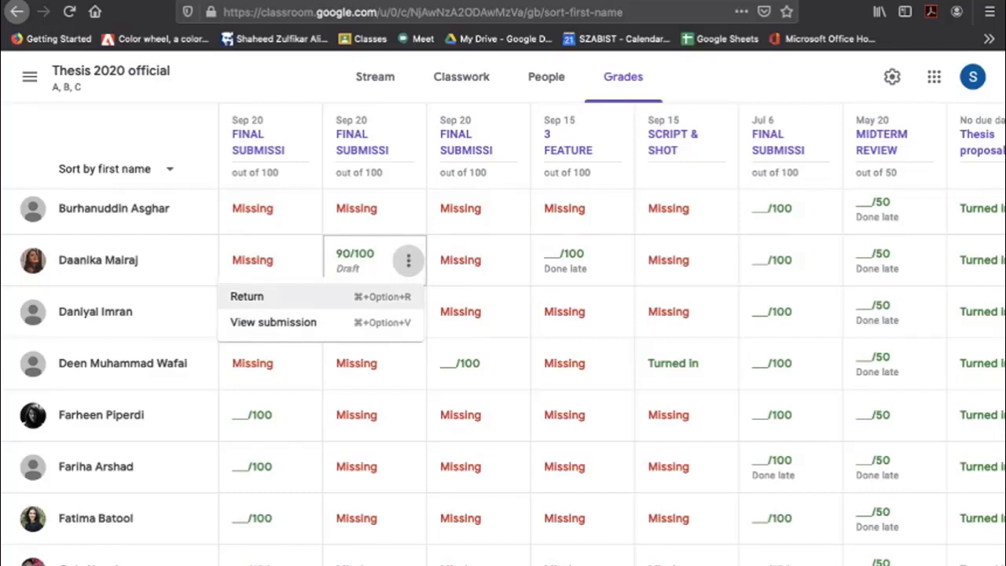
left_click(357, 255)
key("BackSpace")
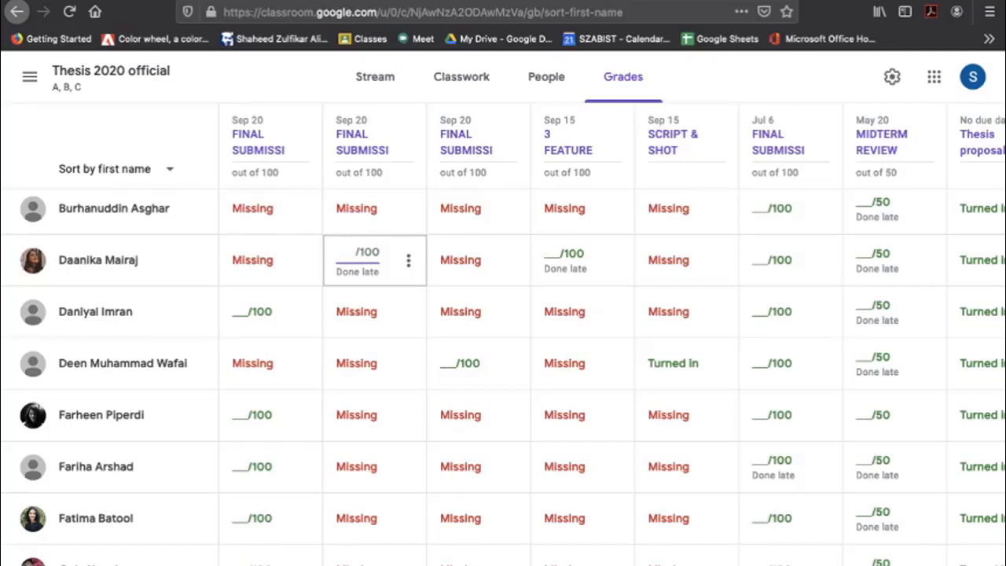
Check the gradebook's options for sorting the students by last or first name.
left_click(116, 169)
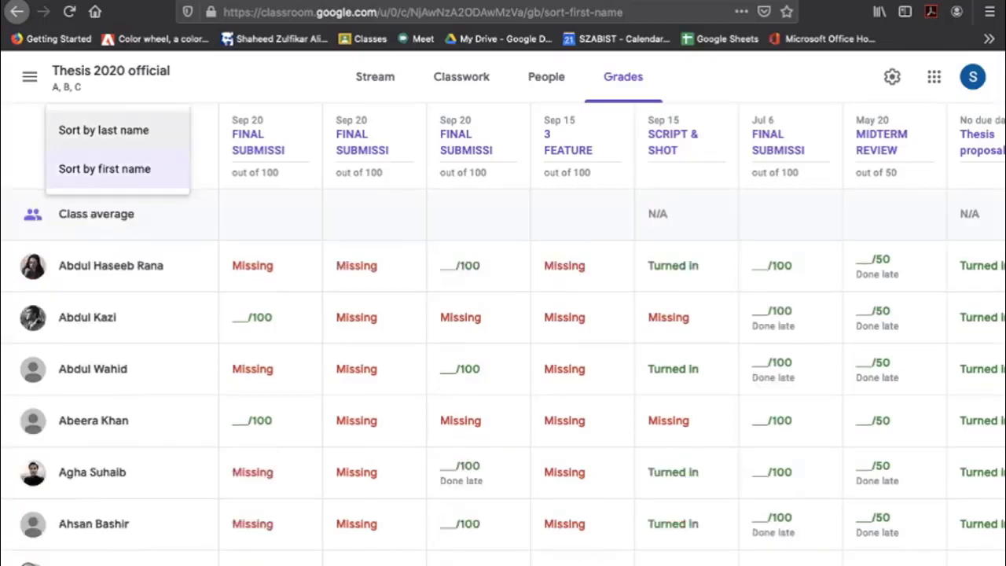
left_click(104, 130)
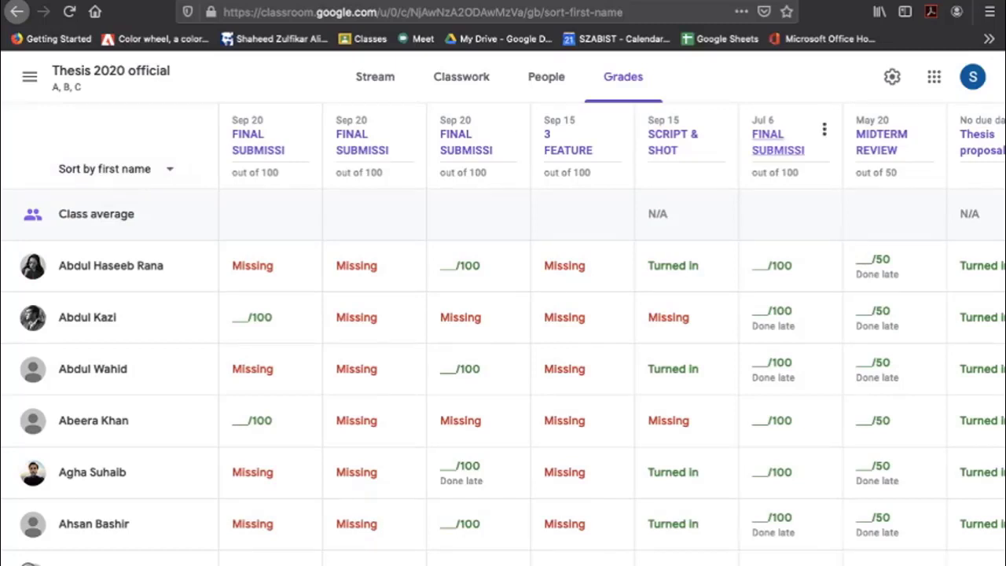
Review the class settings, including the class details, invite codes, stream permissions and Meet link, and close them without changes.
left_click(891, 77)
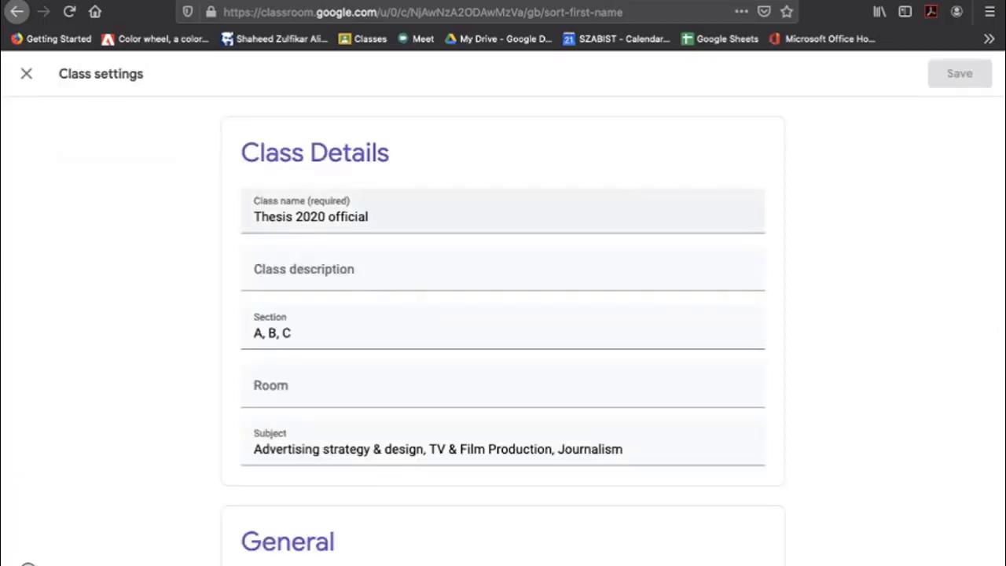
scroll(503, 314, "down", 10)
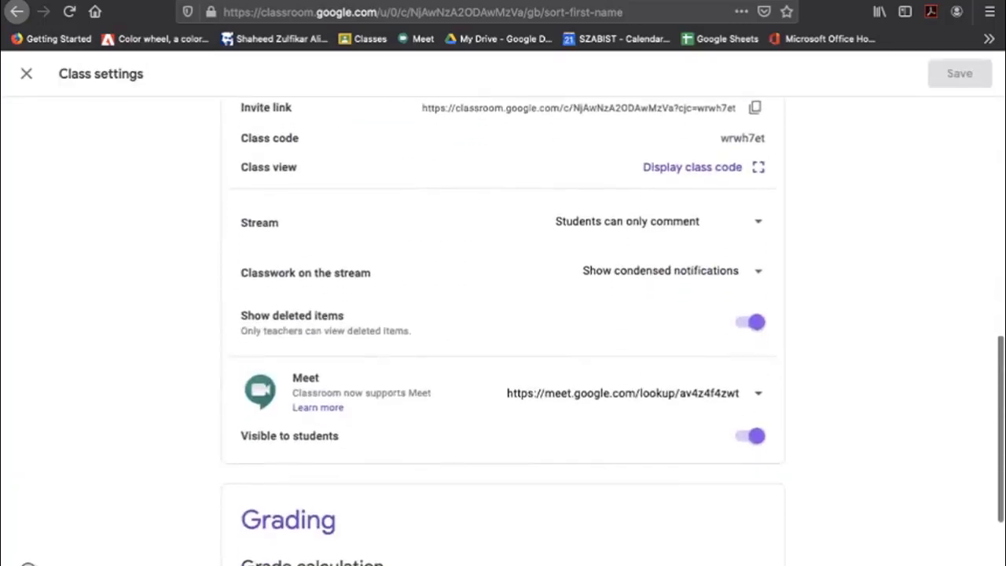
scroll(503, 315, "up", 1)
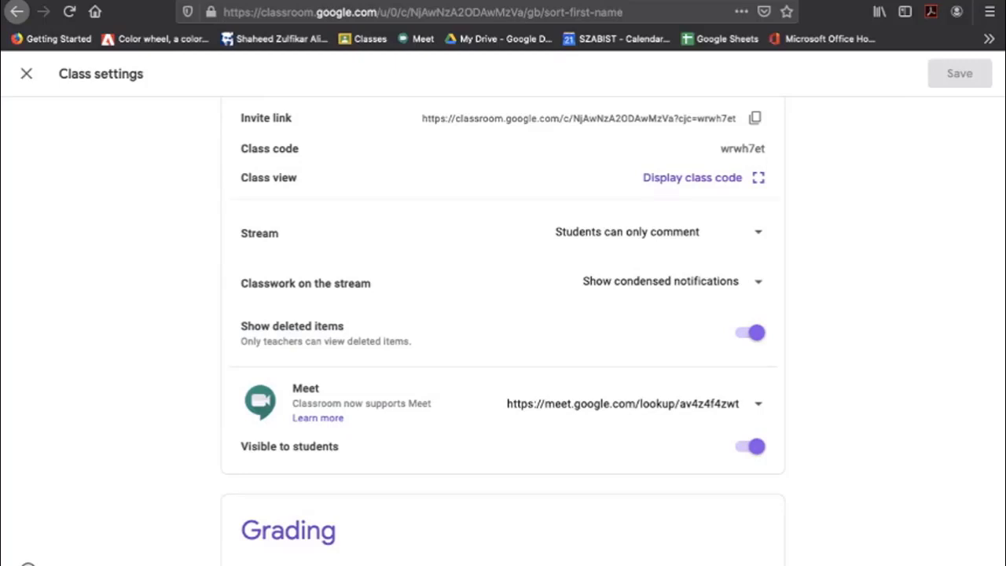
scroll(503, 330, "up", 8)
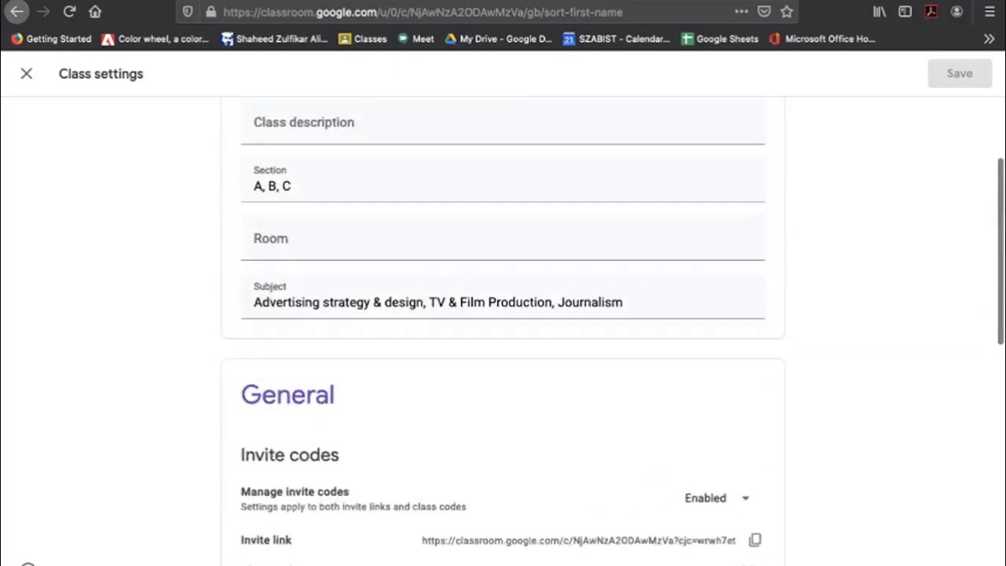
scroll(503, 330, "down", 4)
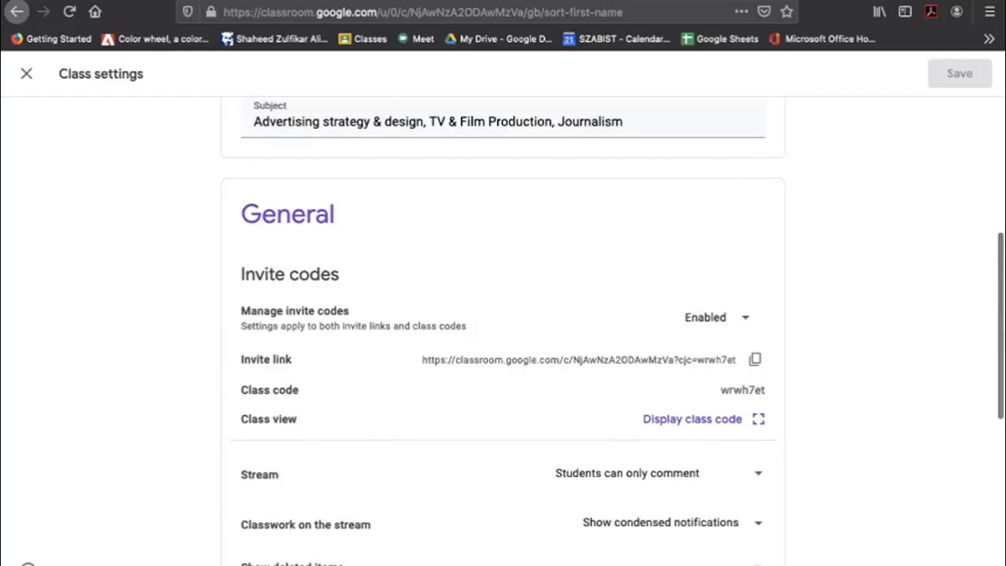
left_click(26, 74)
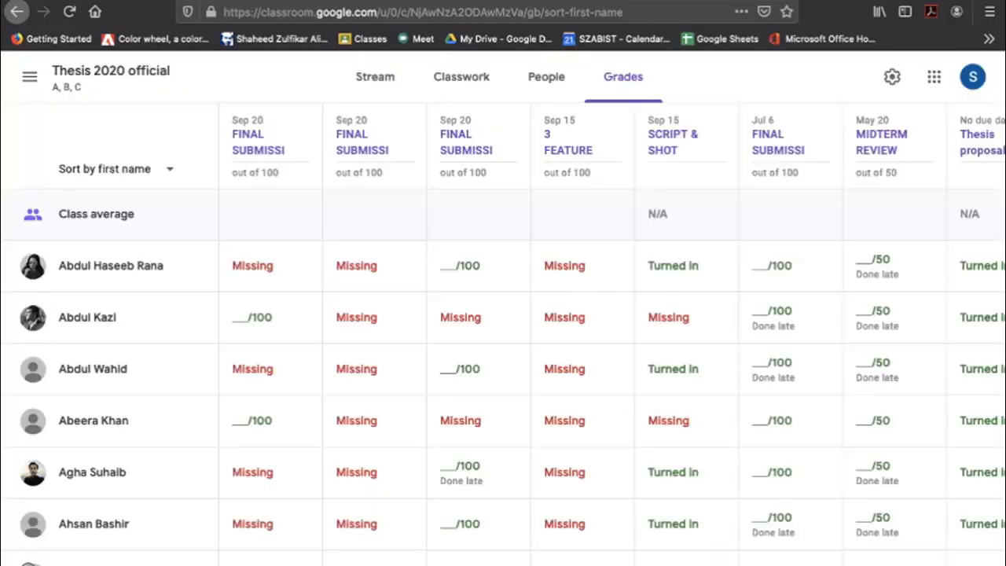
Open the stream of "Thesis 2020 official" and skim its announcements, schedules and assignment posts before returning to its beginning.
left_click(375, 77)
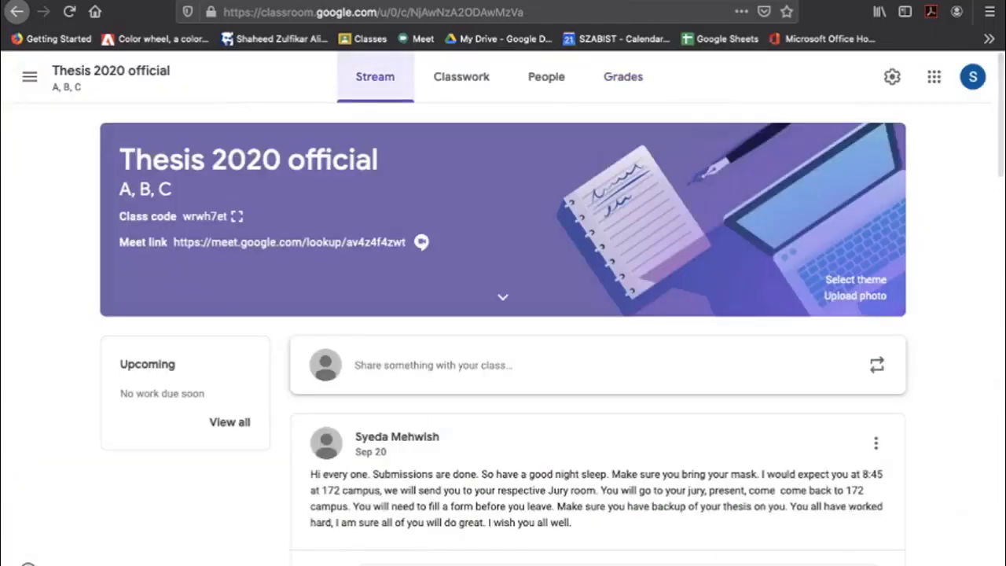
scroll(597, 338, "down", 10)
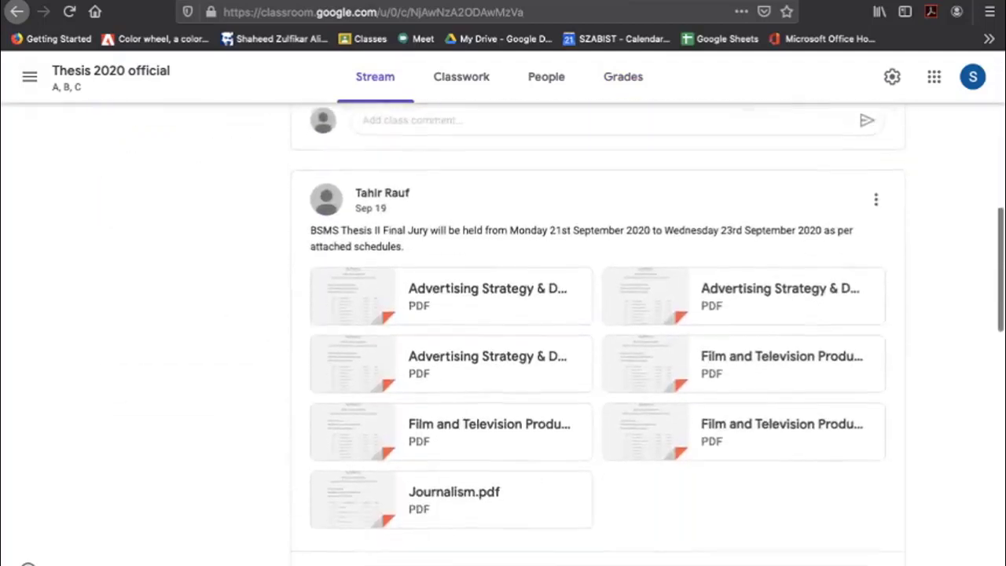
scroll(597, 337, "down", 5)
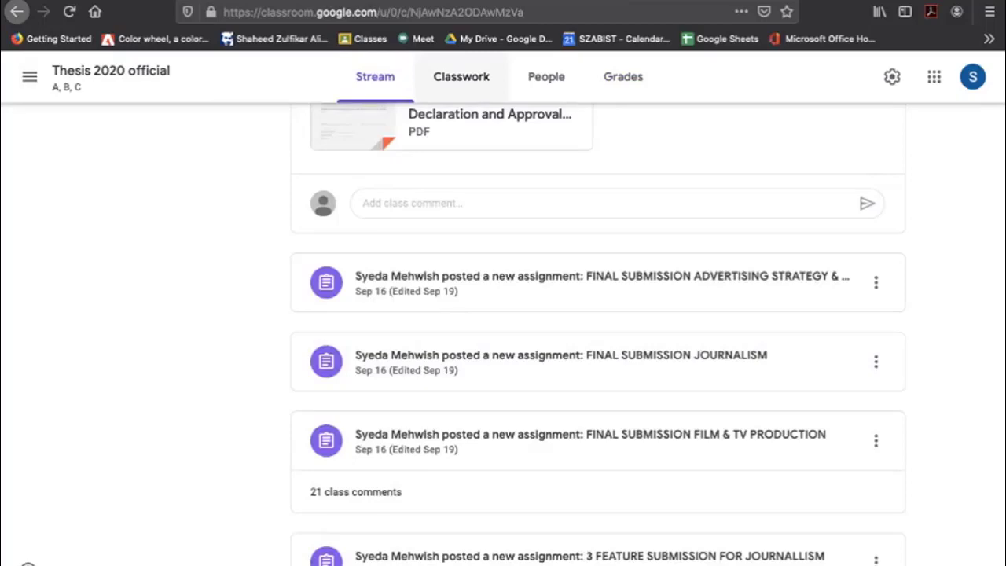
scroll(597, 362, "down", 10)
scroll(502, 393, "down", 10)
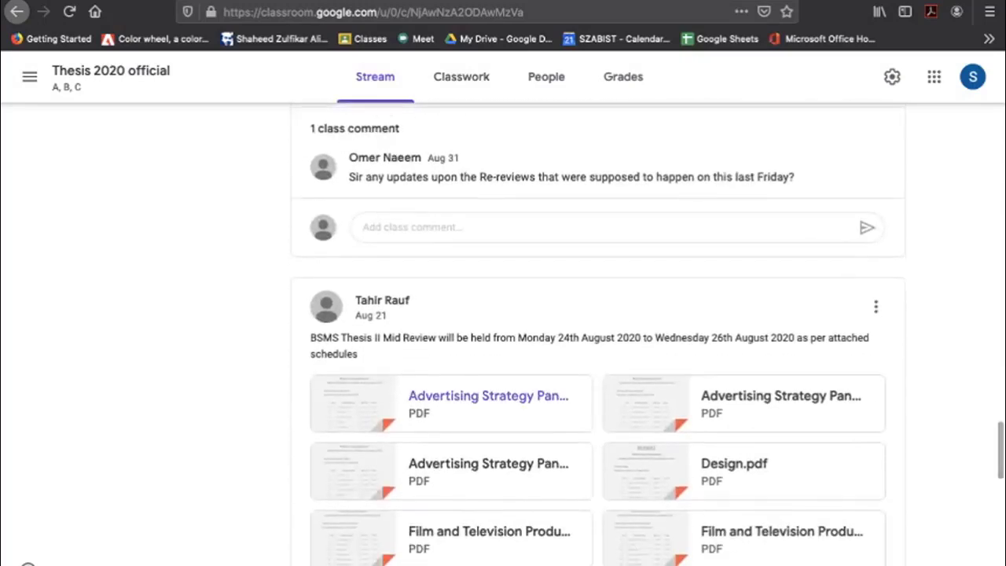
scroll(597, 334, "down", 10)
scroll(597, 334, "down", 6)
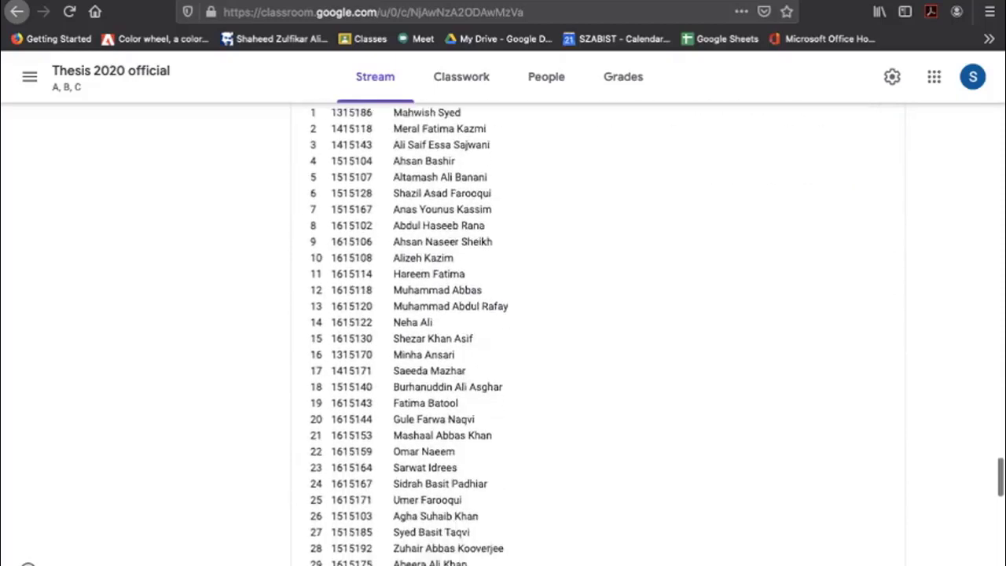
scroll(597, 334, "down", 15)
scroll(597, 334, "down", 15)
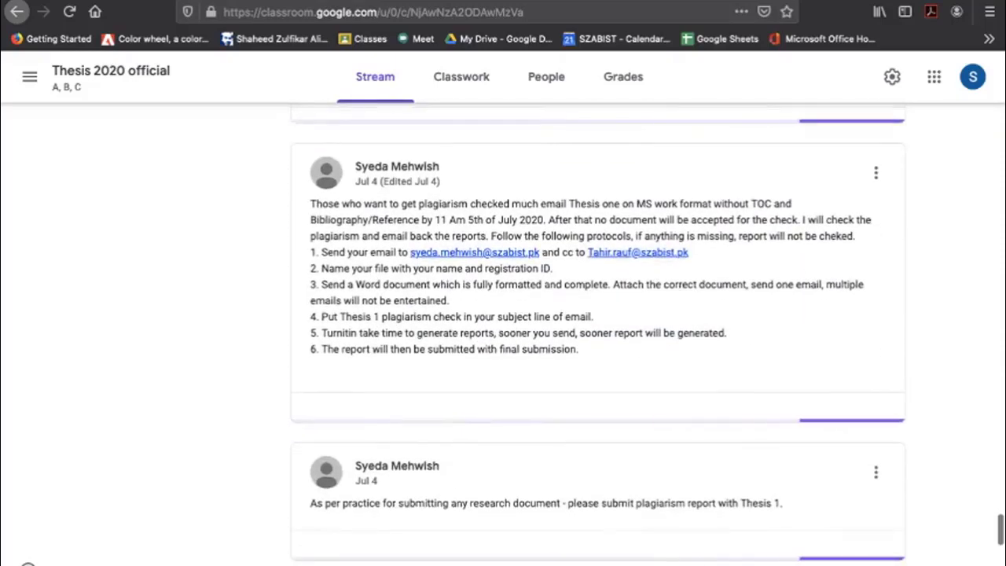
scroll(597, 334, "down", 8)
scroll(597, 334, "up", 15)
scroll(597, 334, "up", 15)
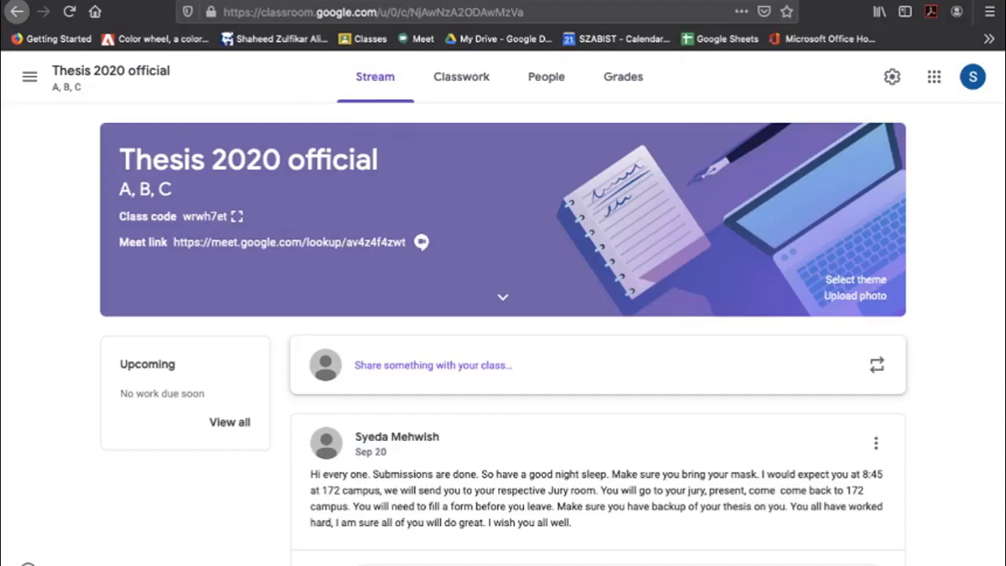